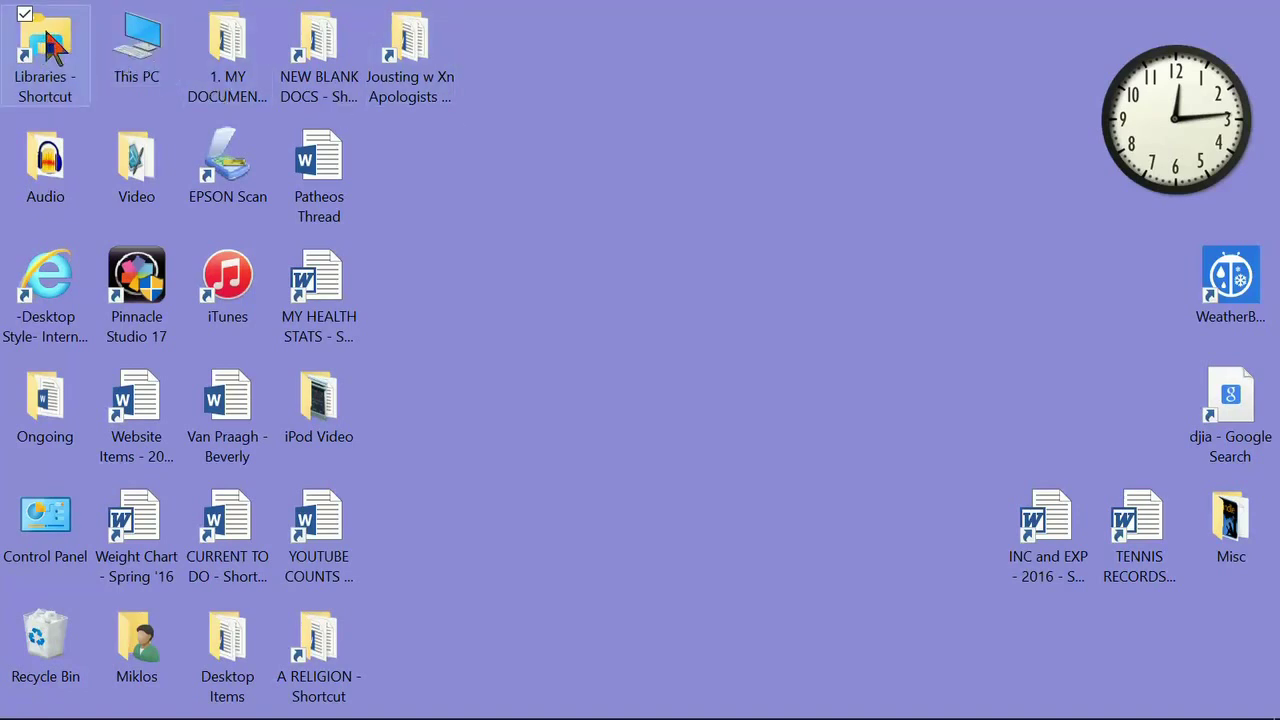
Go to Libraries > Music > 1 All Music Thru 2015 and open folder 15 with its 114 songs
double_click(48, 45)
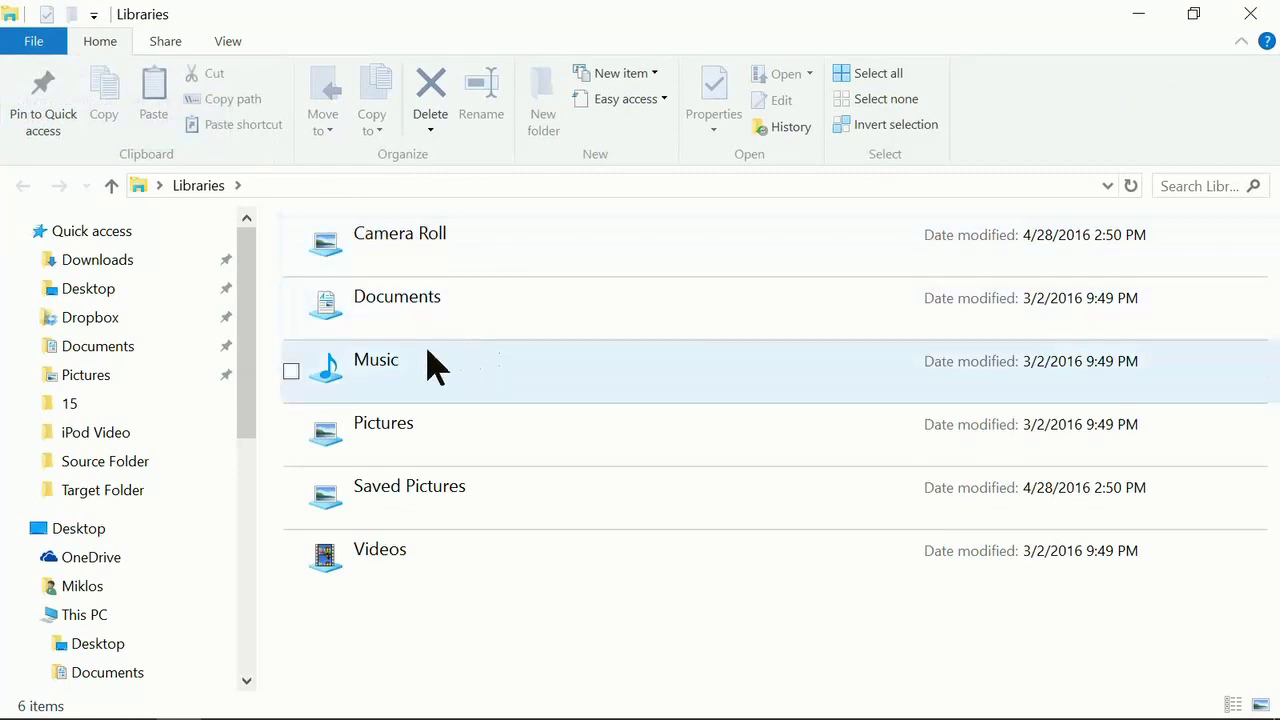
double_click(390, 370)
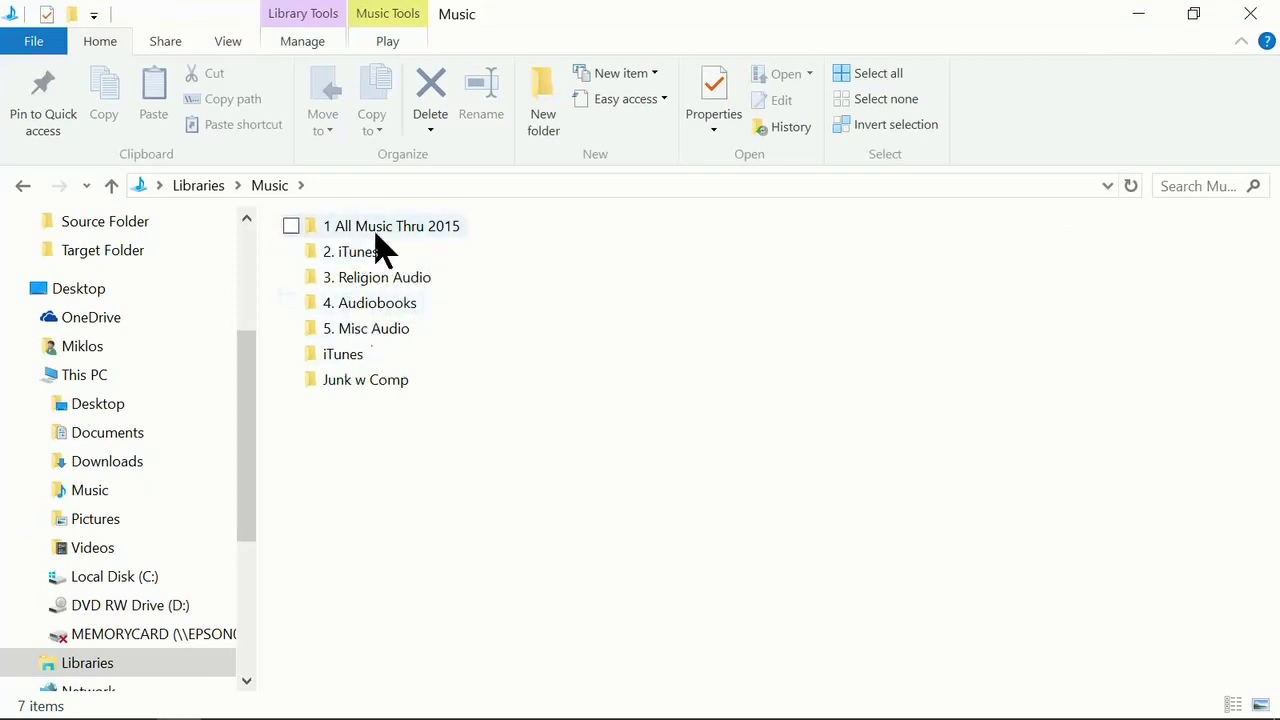
mouse_move(380, 229)
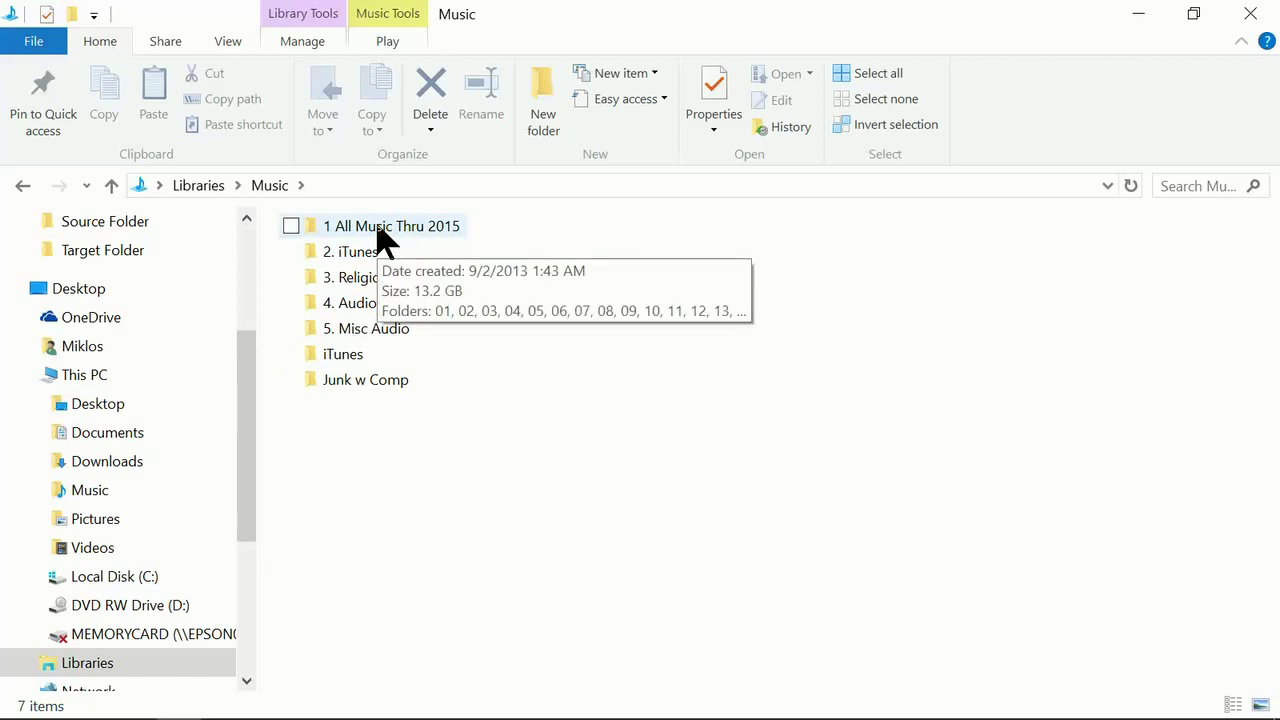
double_click(377, 227)
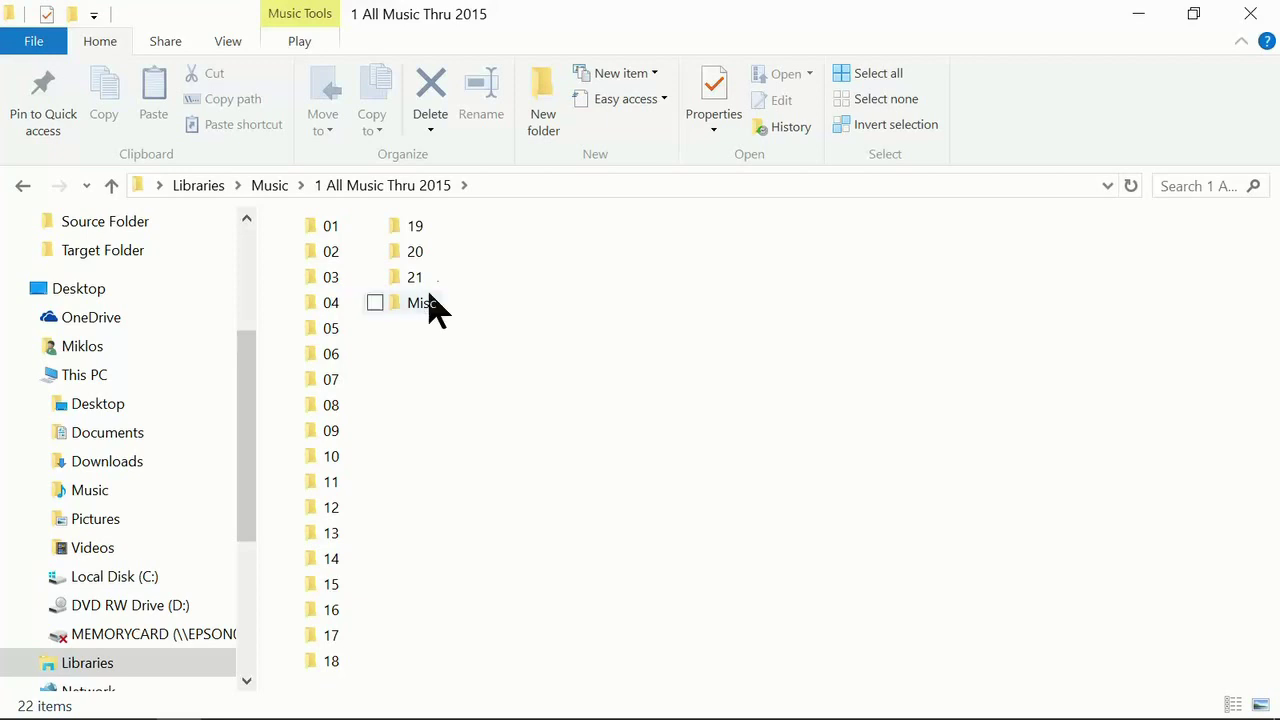
click(336, 592)
double_click(336, 592)
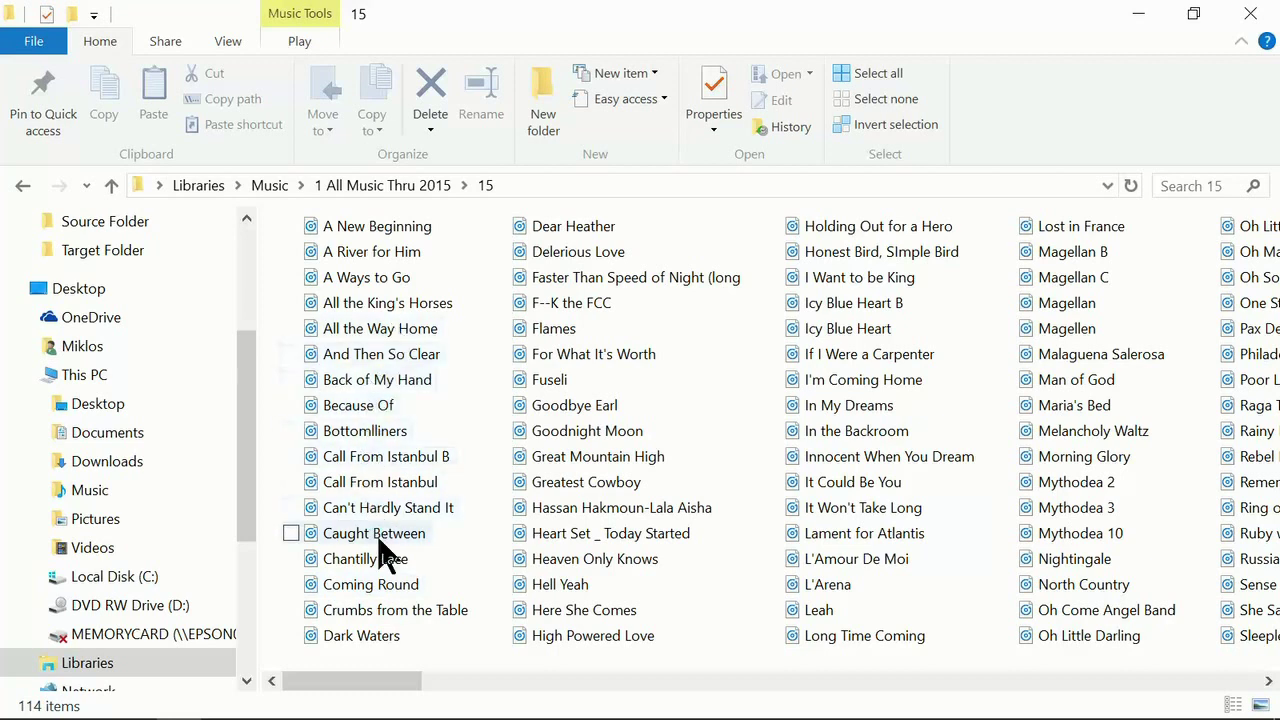
mouse_move(388, 567)
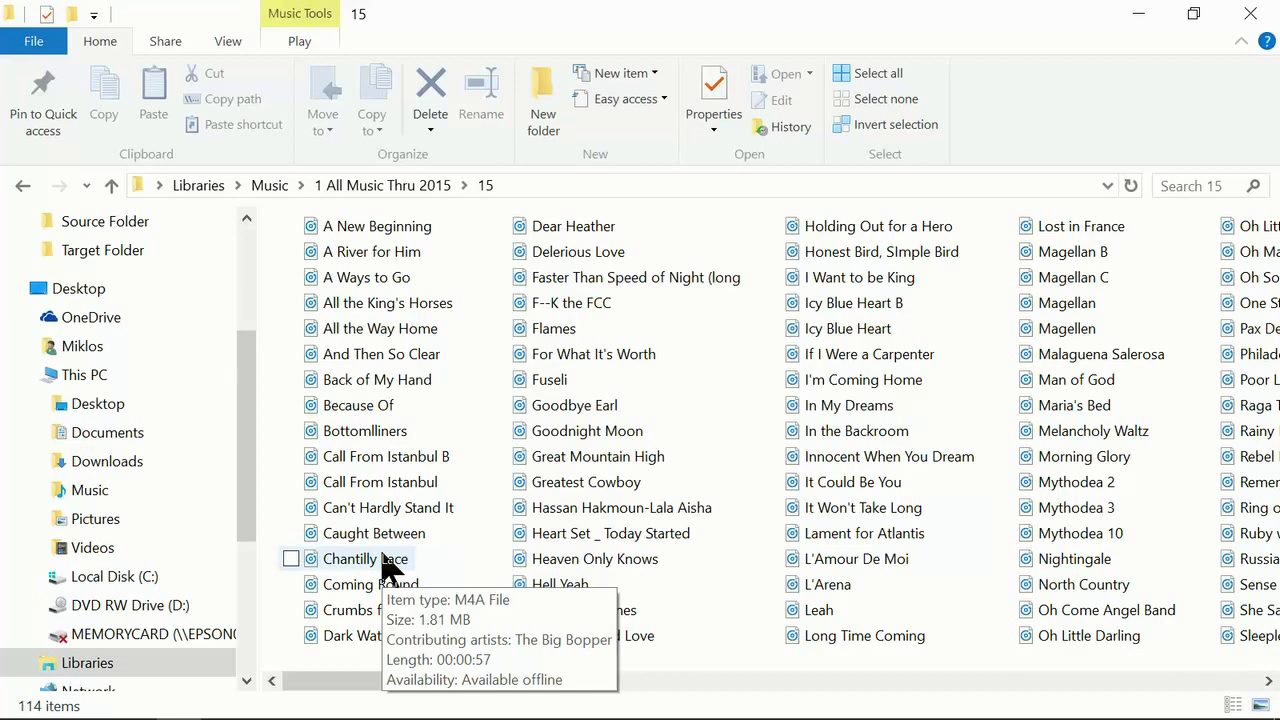
Rename the Bottomlliners song file to 1 Bottomlliners
click(377, 441)
right_click(377, 441)
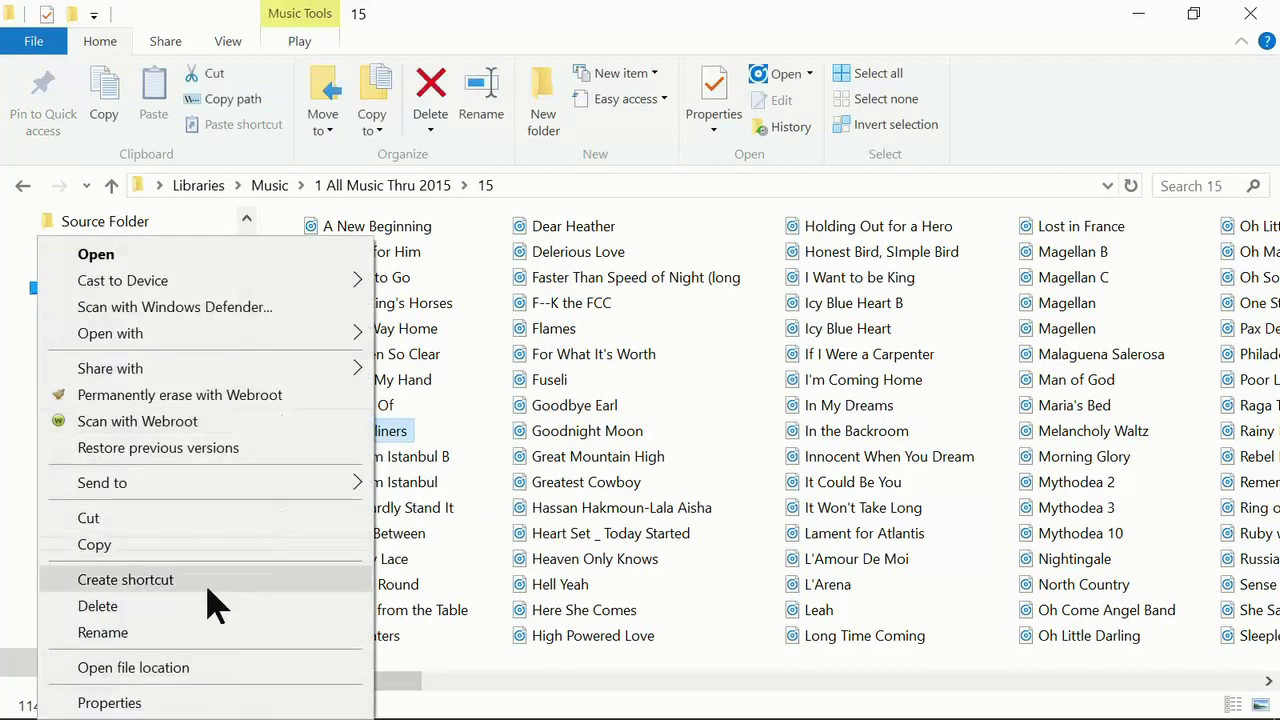
click(193, 634)
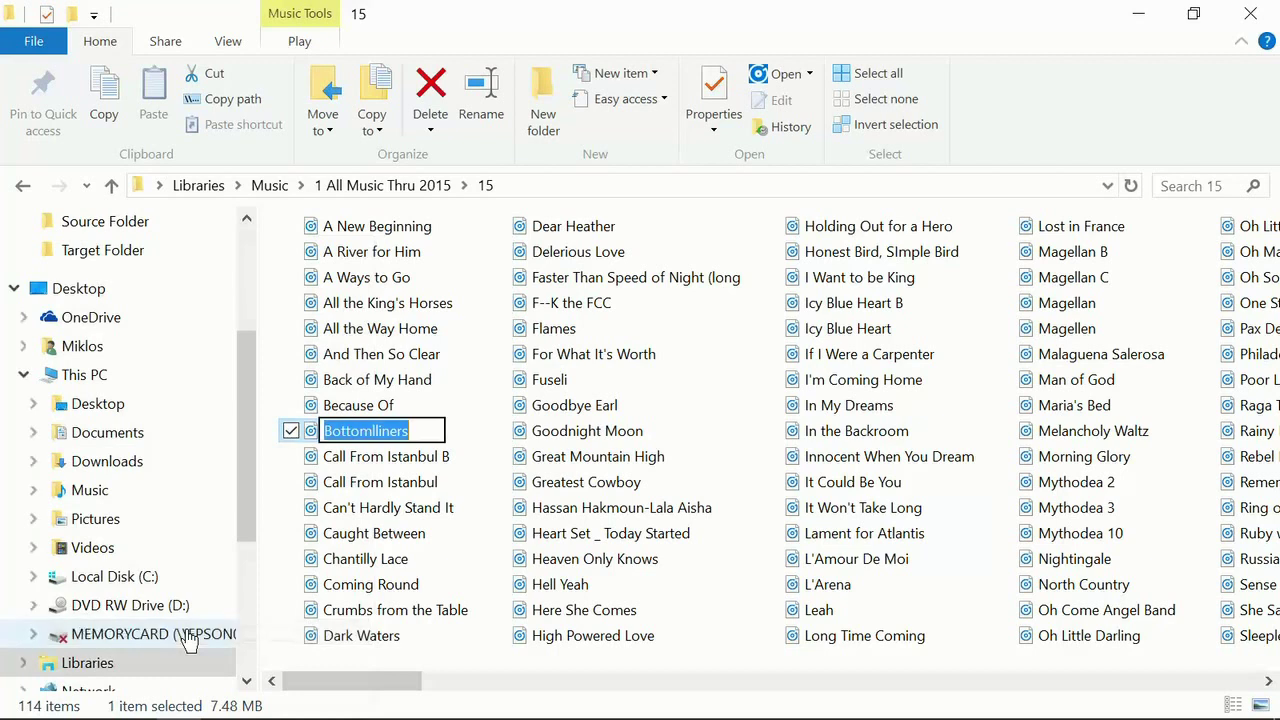
key(Home)
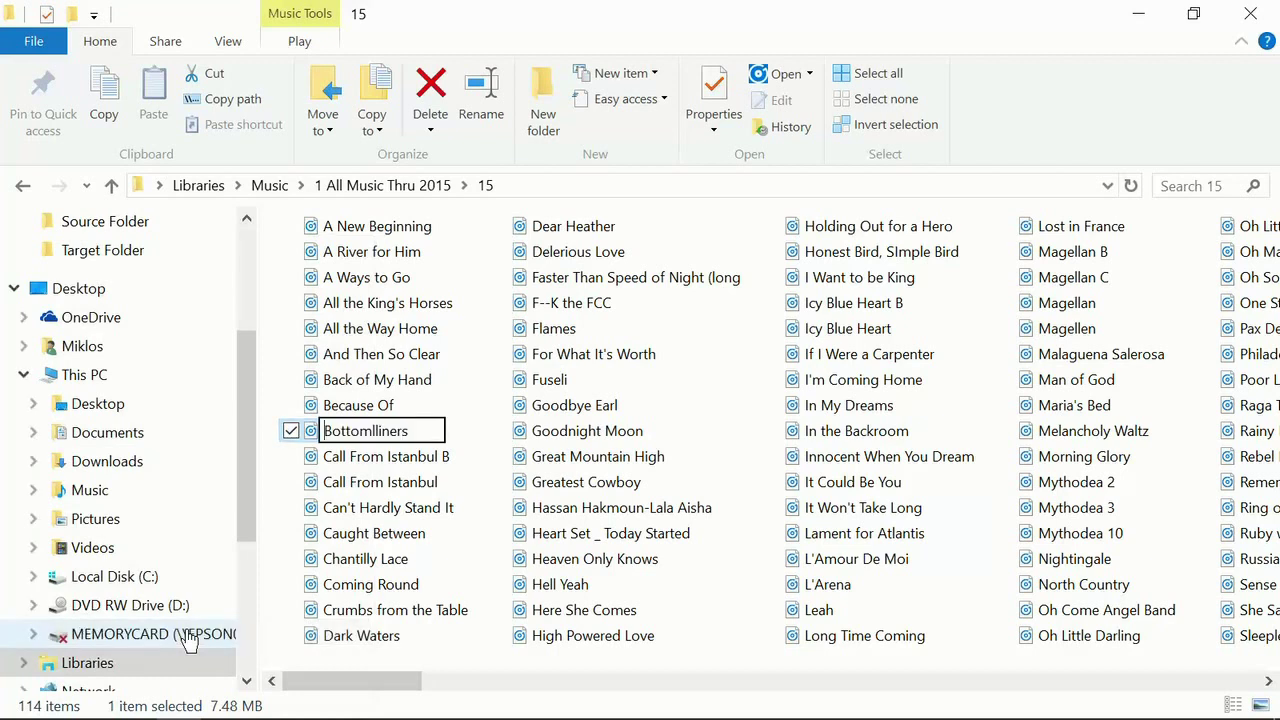
text(1)
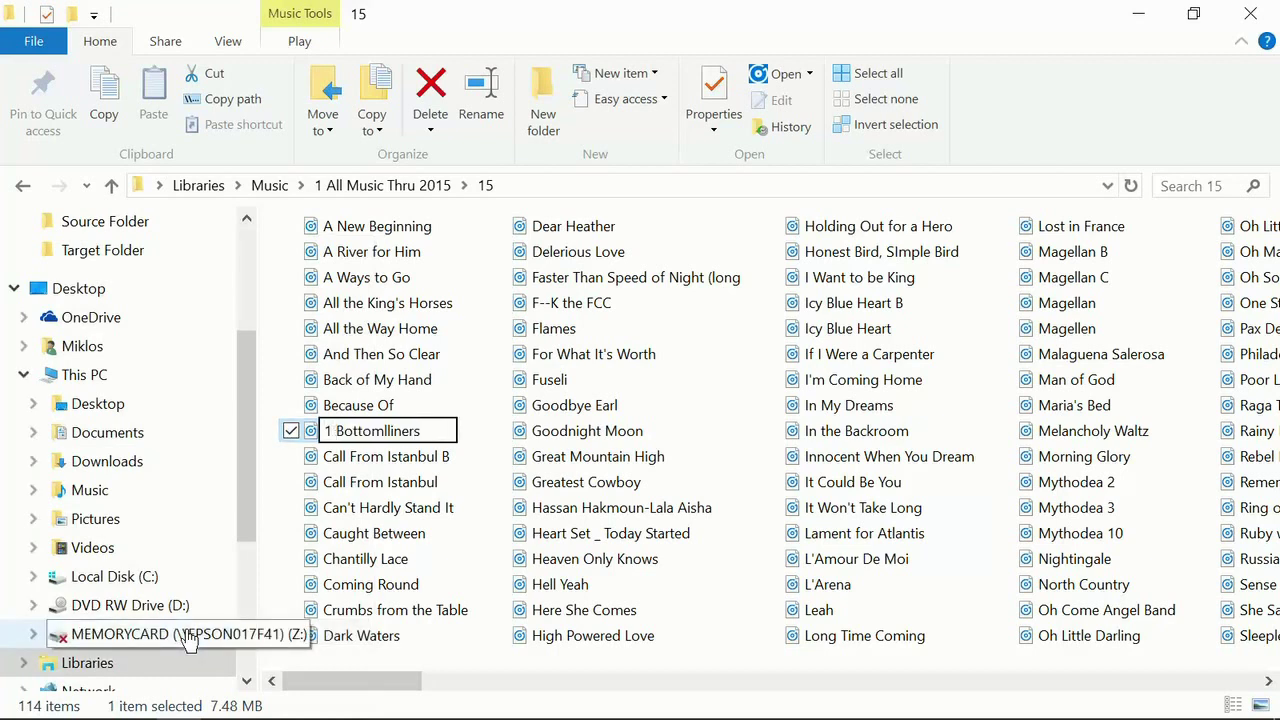
key(Return)
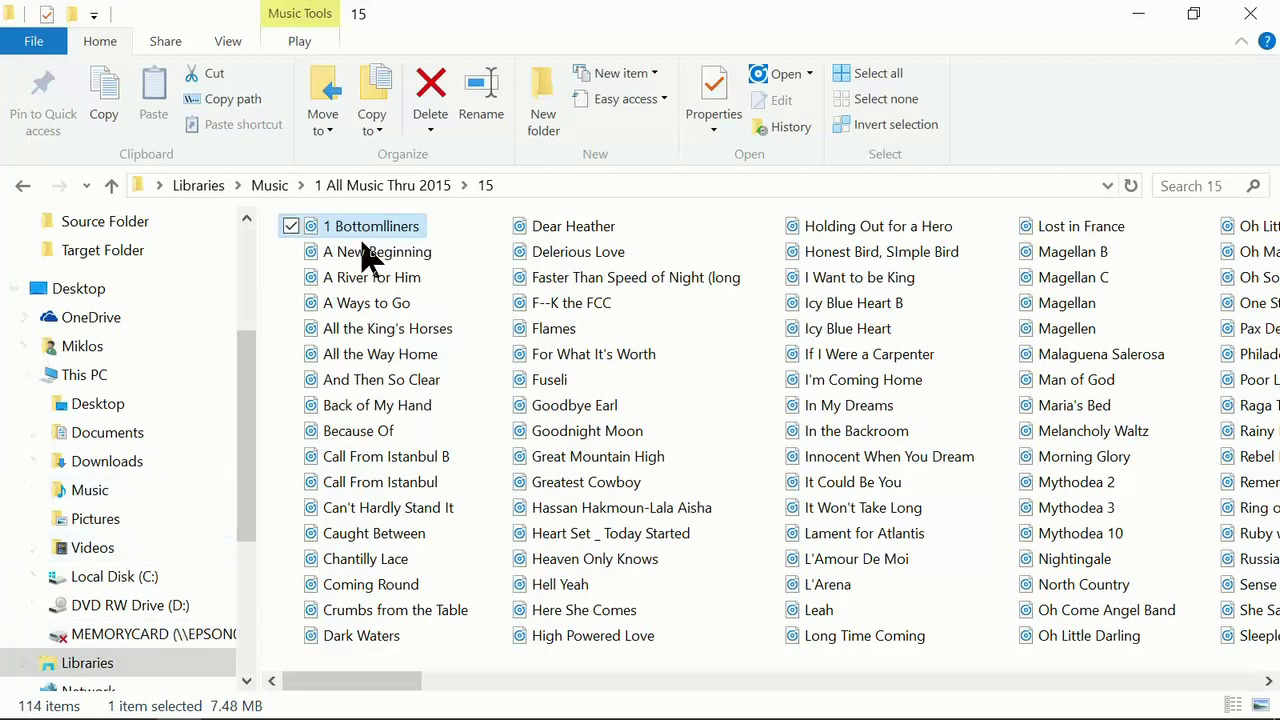
Rename Because Of to 2 Because Of, then undo it back to Because Of
click(357, 436)
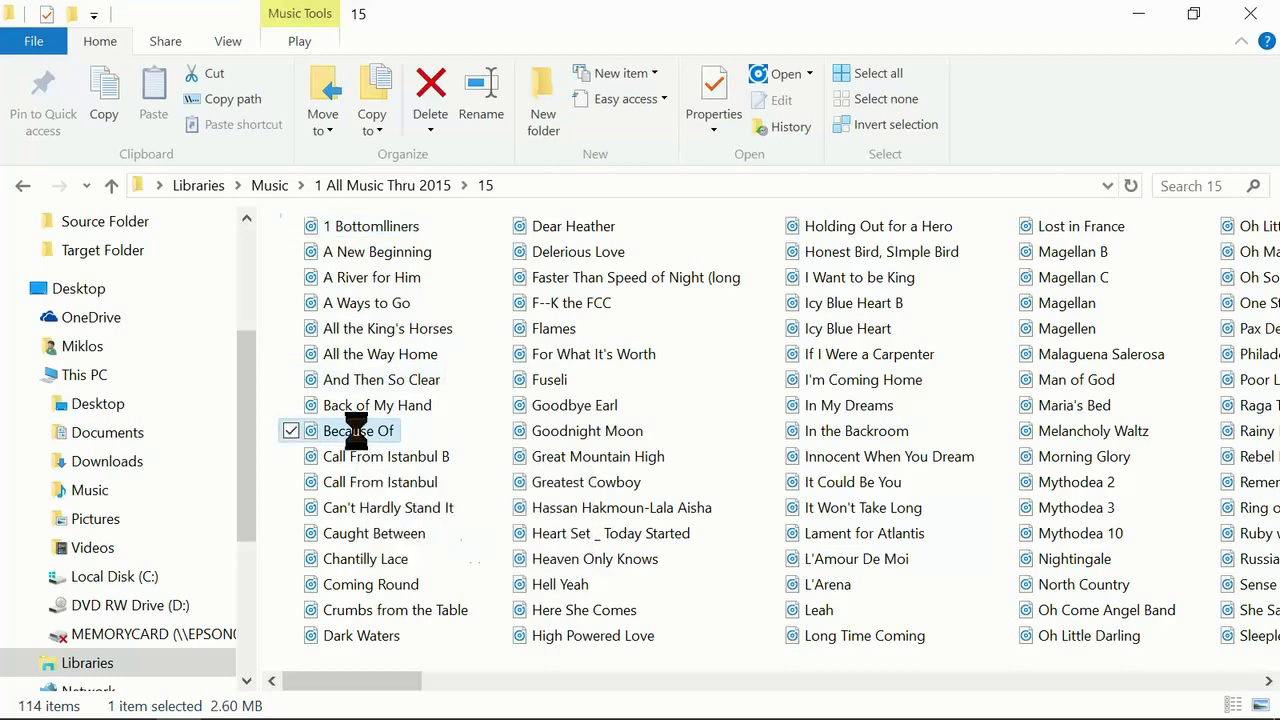
right_click(352, 430)
click(84, 632)
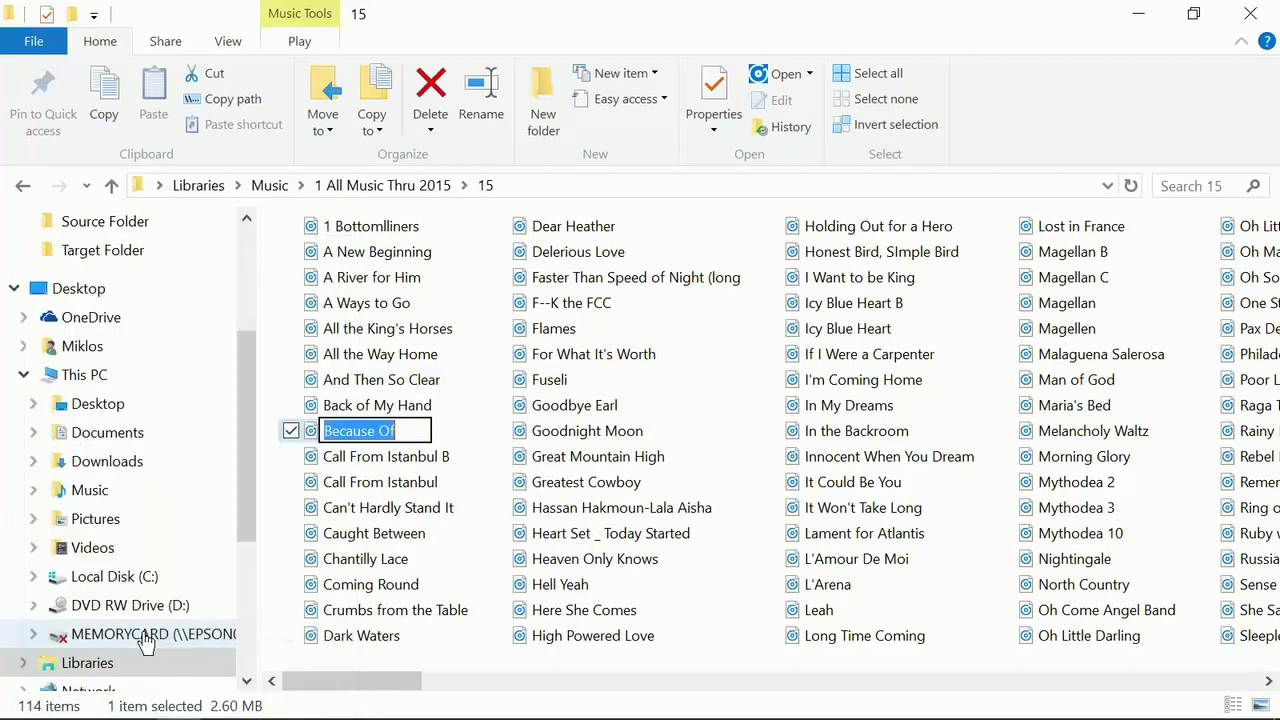
key(End)
key(Left)
key(Left)
key(Left)
key(Left)
key(Left)
key(Left)
key(Left)
key(Left)
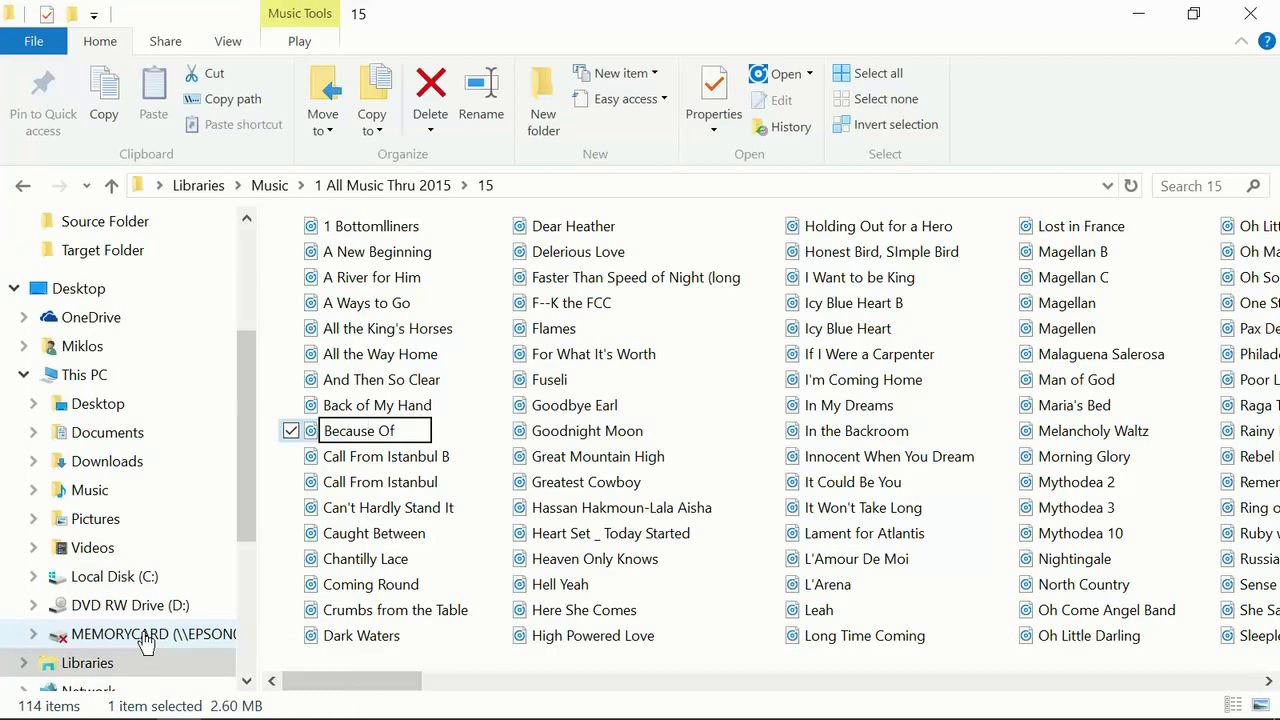
text(2)
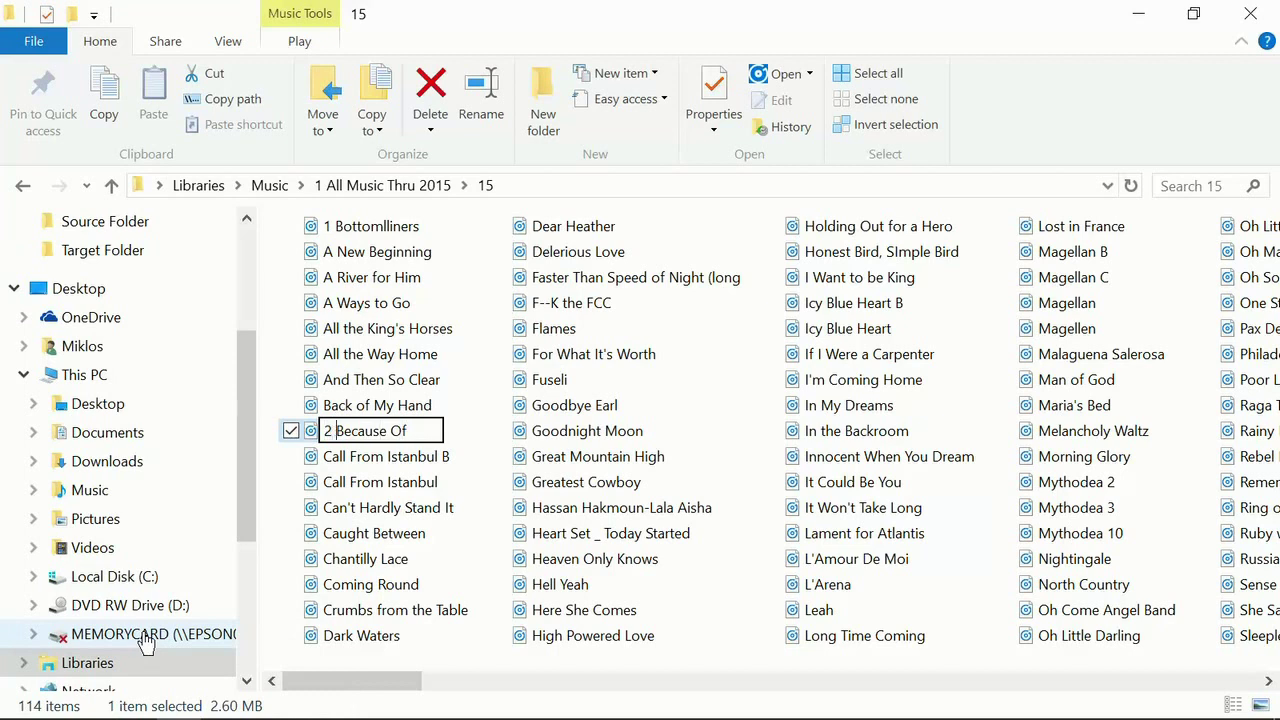
key(Return)
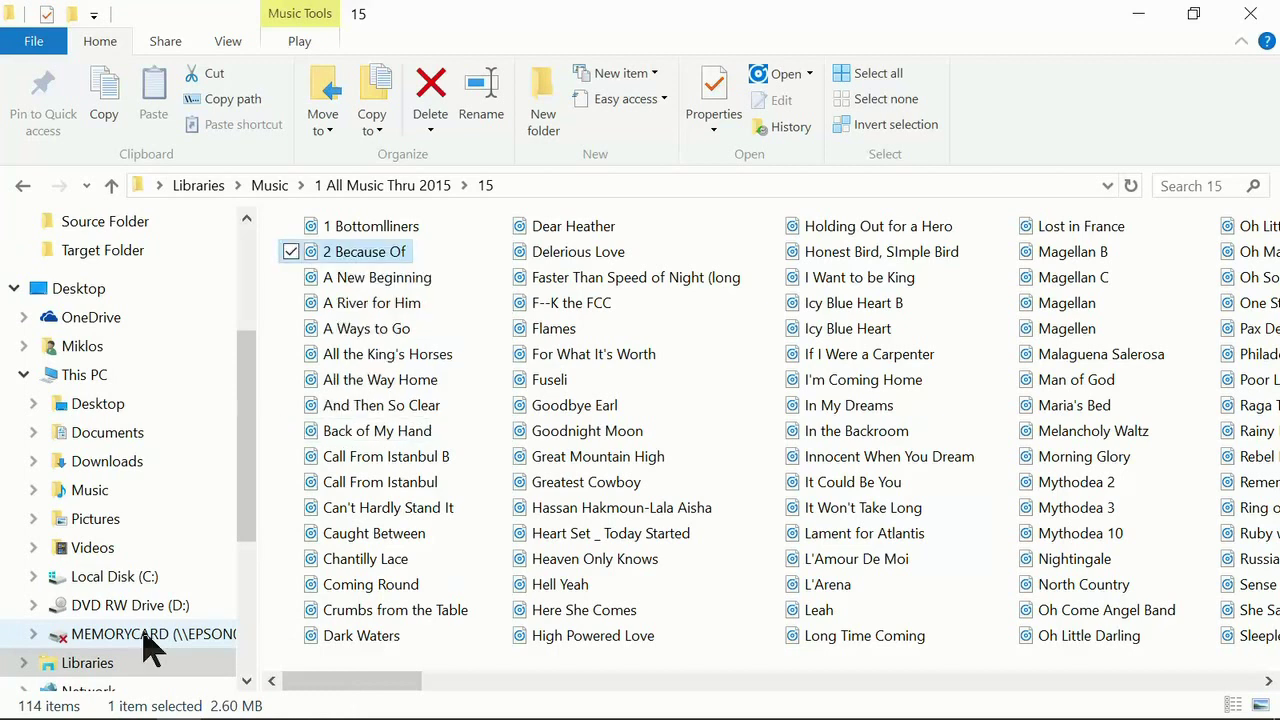
key(ctrl+z)
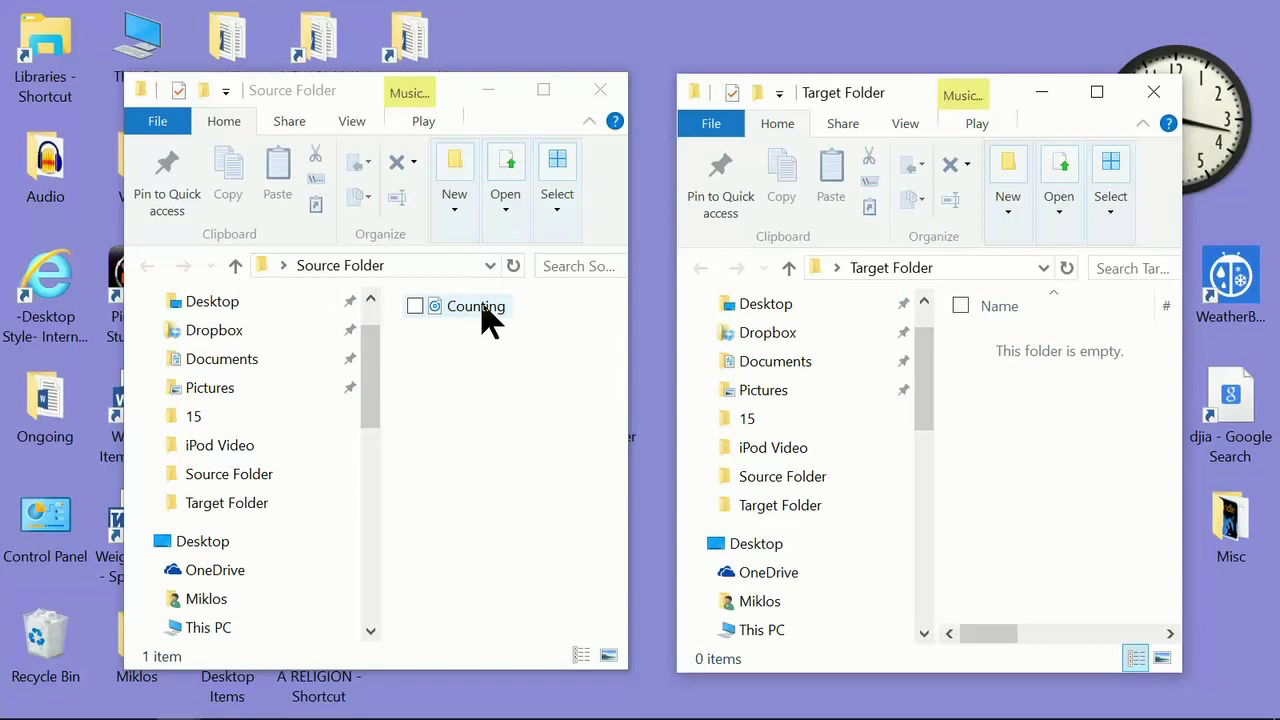
Drag the Counting file from the Source Folder window into the Target Folder window
drag(483, 307, 1014, 457)
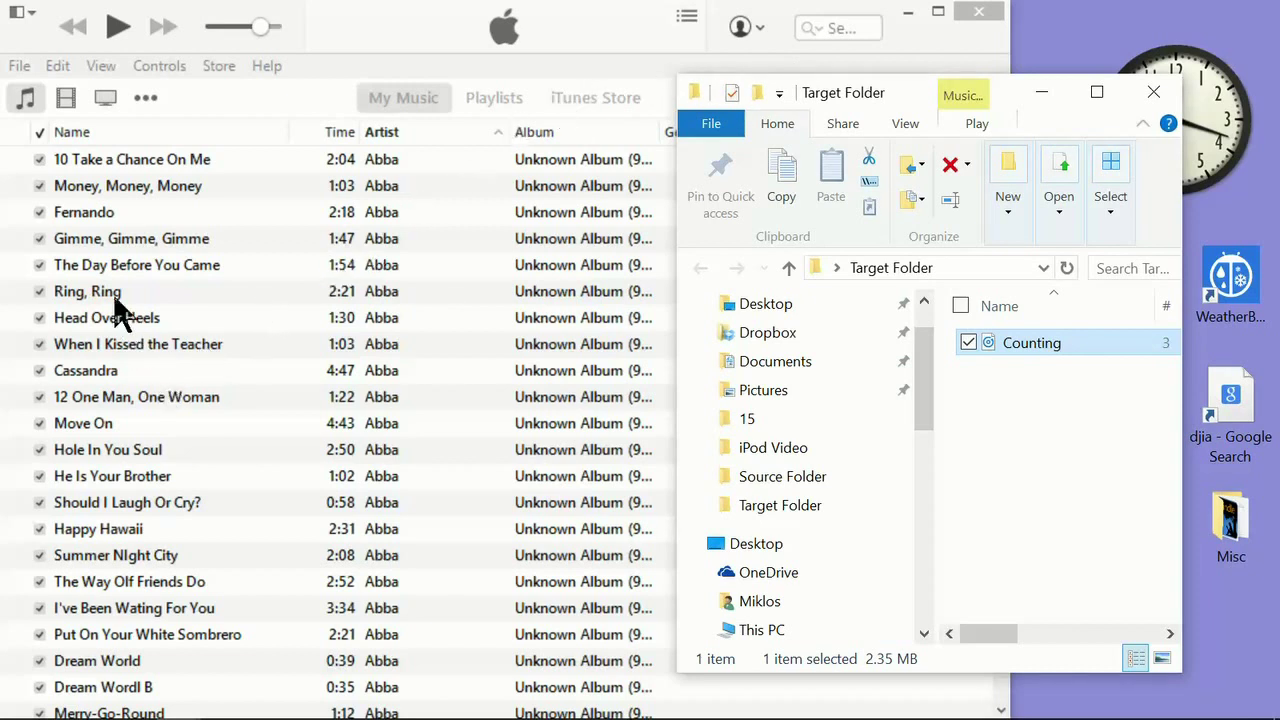
Add the song Ring, Ring to playlist 04 in the iTunes sidebar
drag(94, 294, 1090, 441)
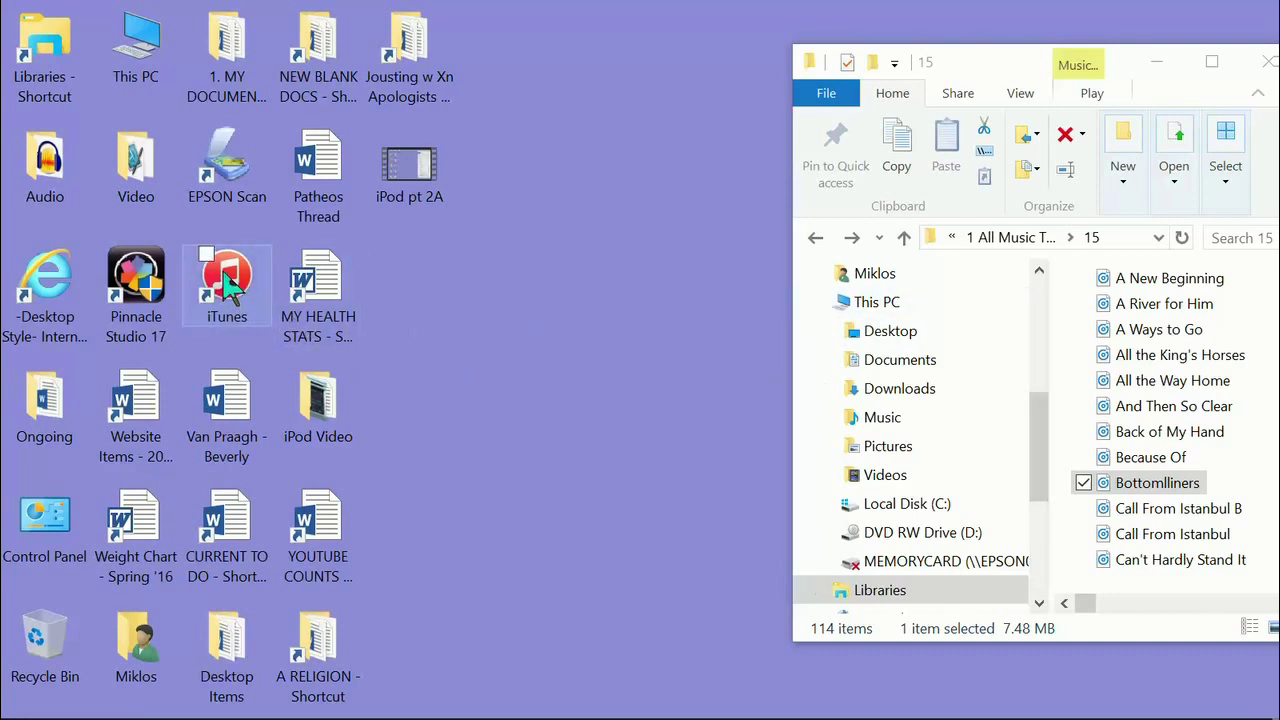
Launch iTunes, switch to Playlists, and scroll the sidebar to playlist 16 with 90 songs
double_click(226, 285)
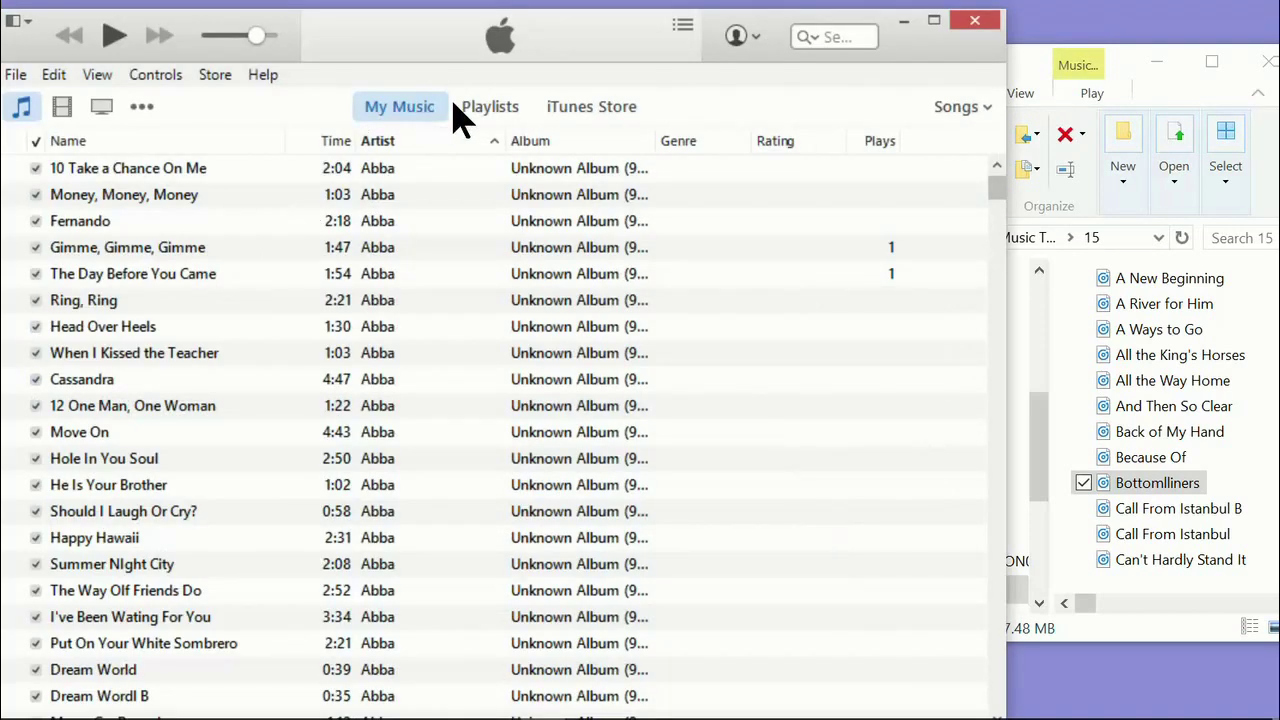
click(490, 115)
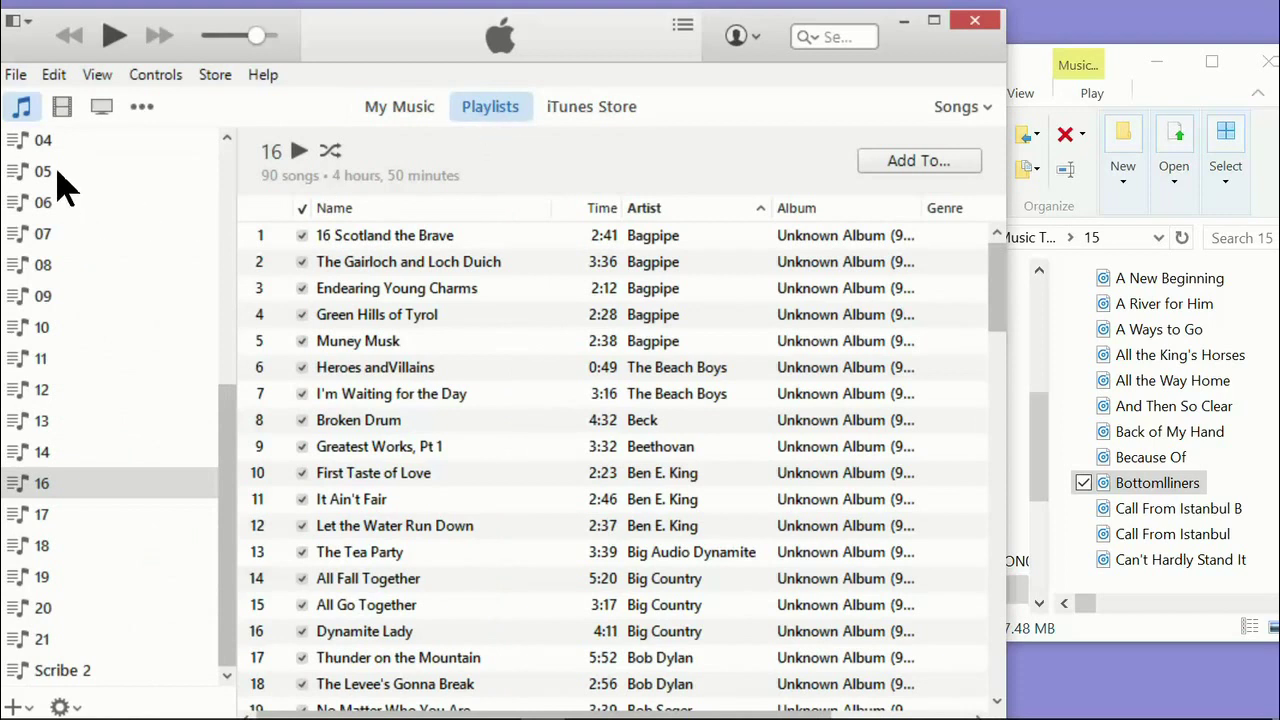
drag(232, 490, 234, 386)
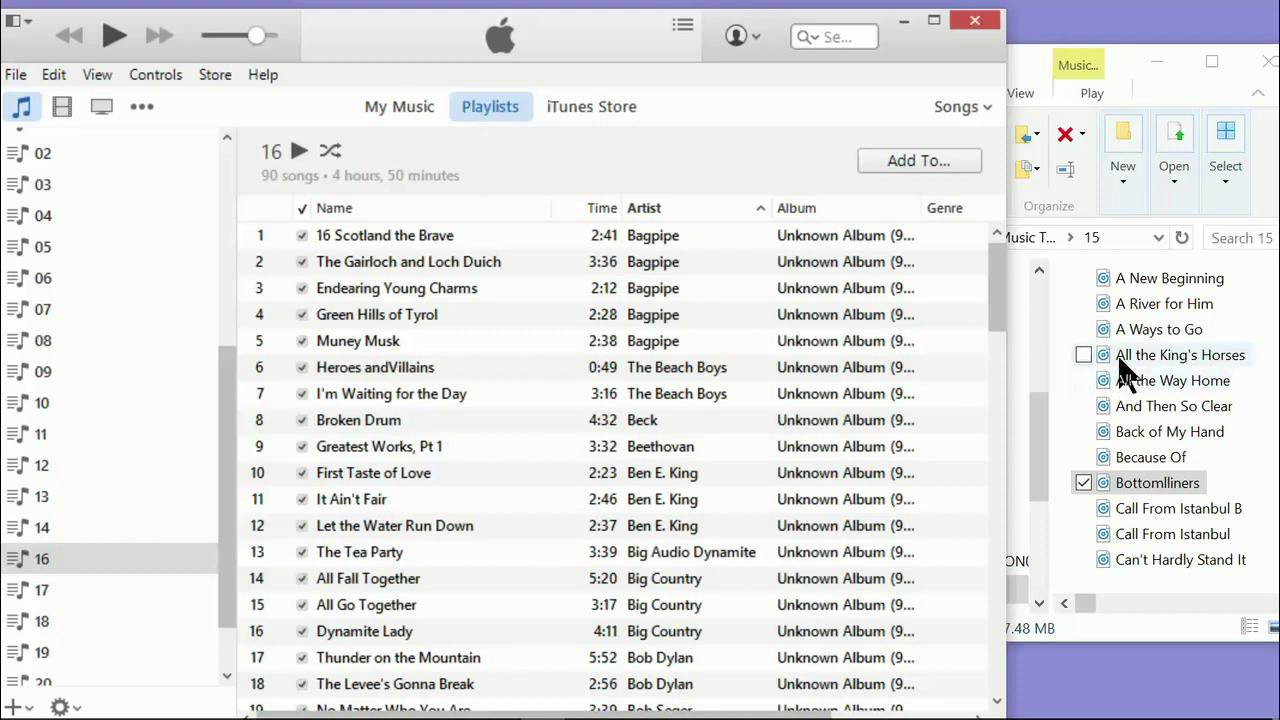
Maximize the folder 15 window, select all 114 songs, and move the window beside iTunes
click(1212, 63)
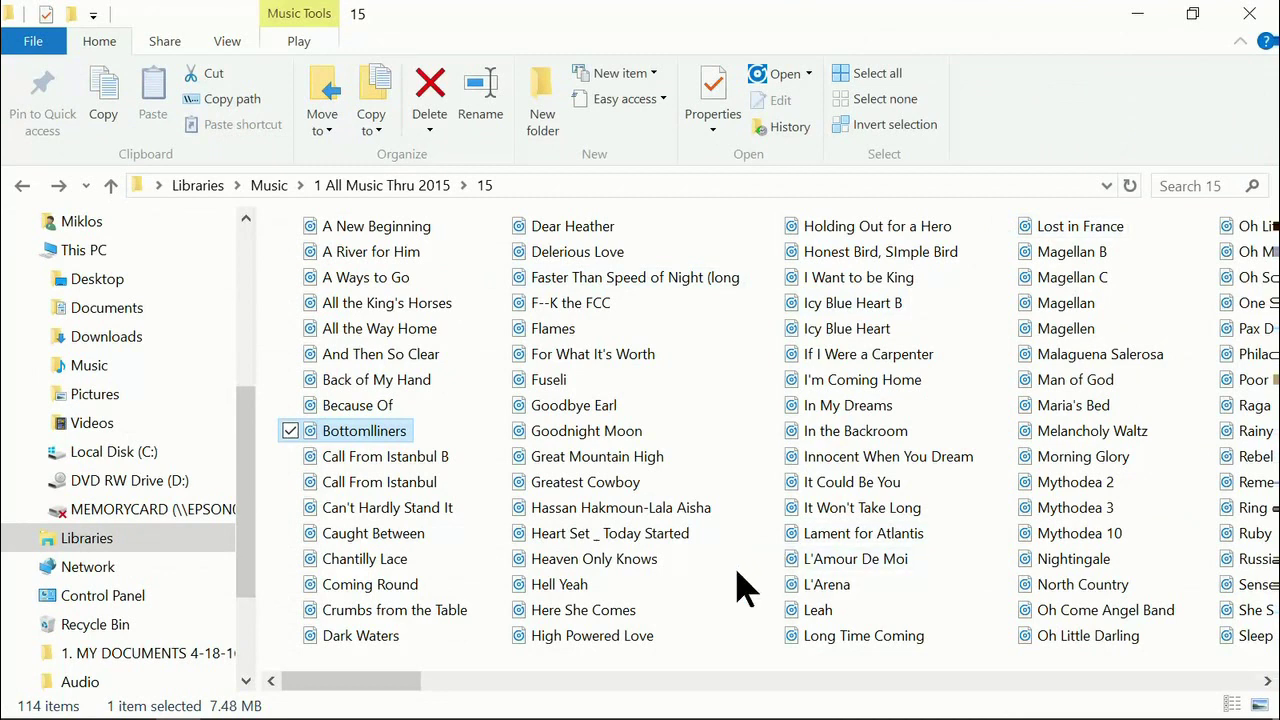
key(ctrl+a)
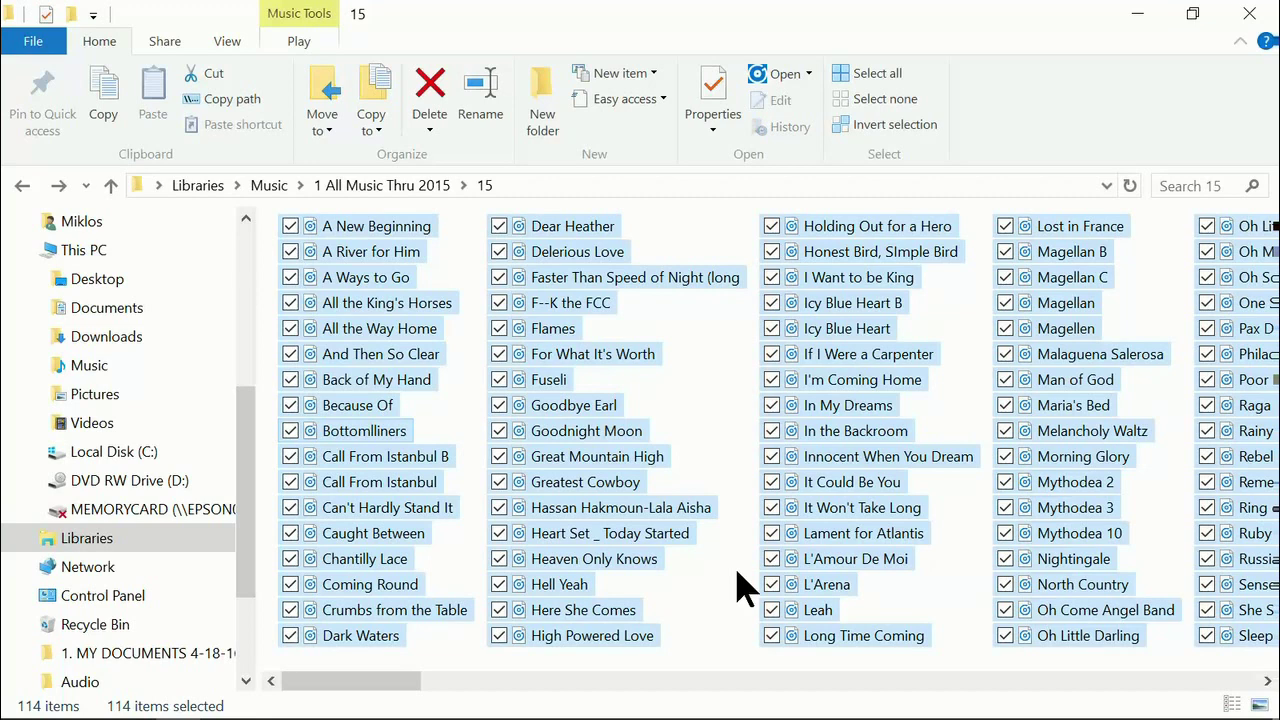
drag(960, 20, 1157, 81)
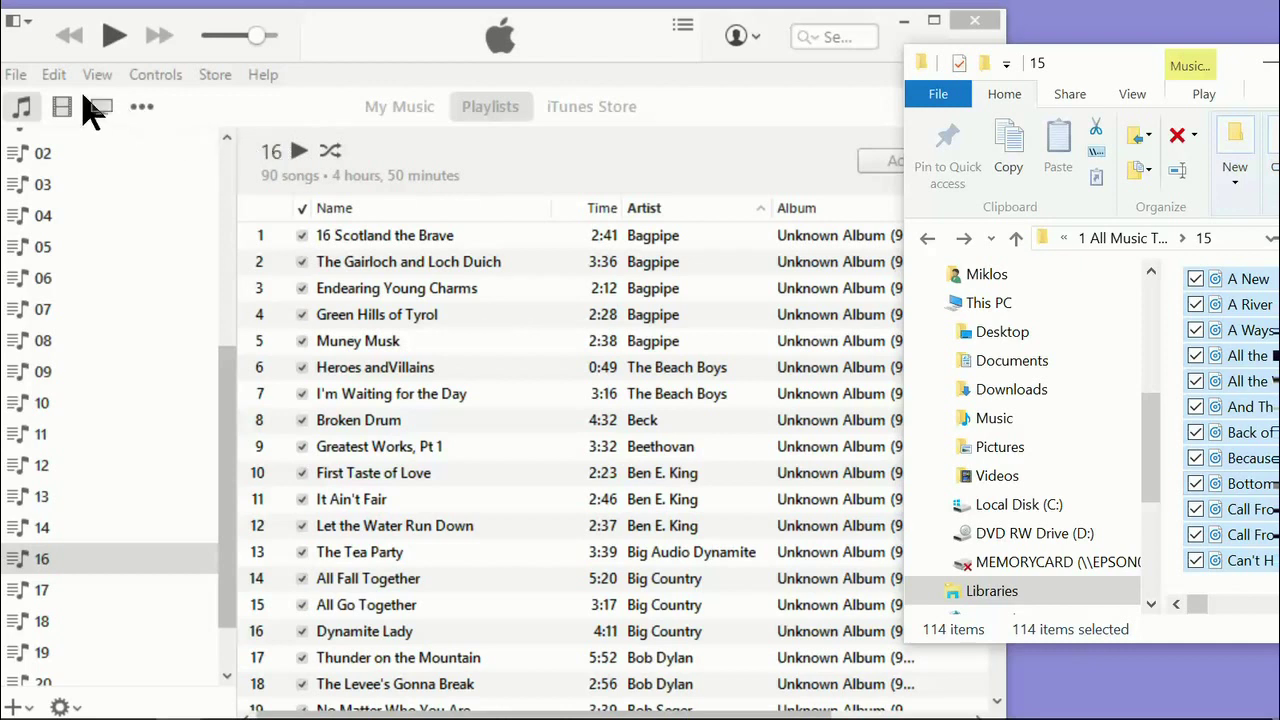
Create a new empty playlist with File > New > Playlist
click(17, 76)
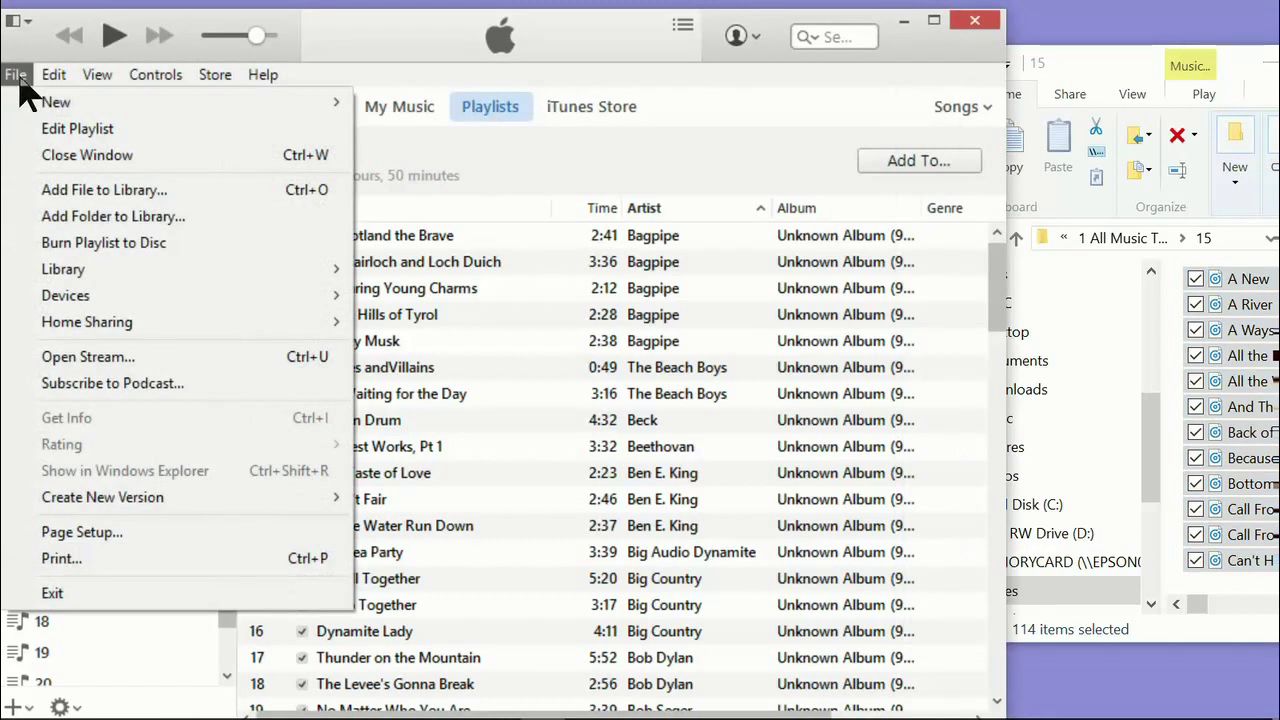
mouse_move(48, 104)
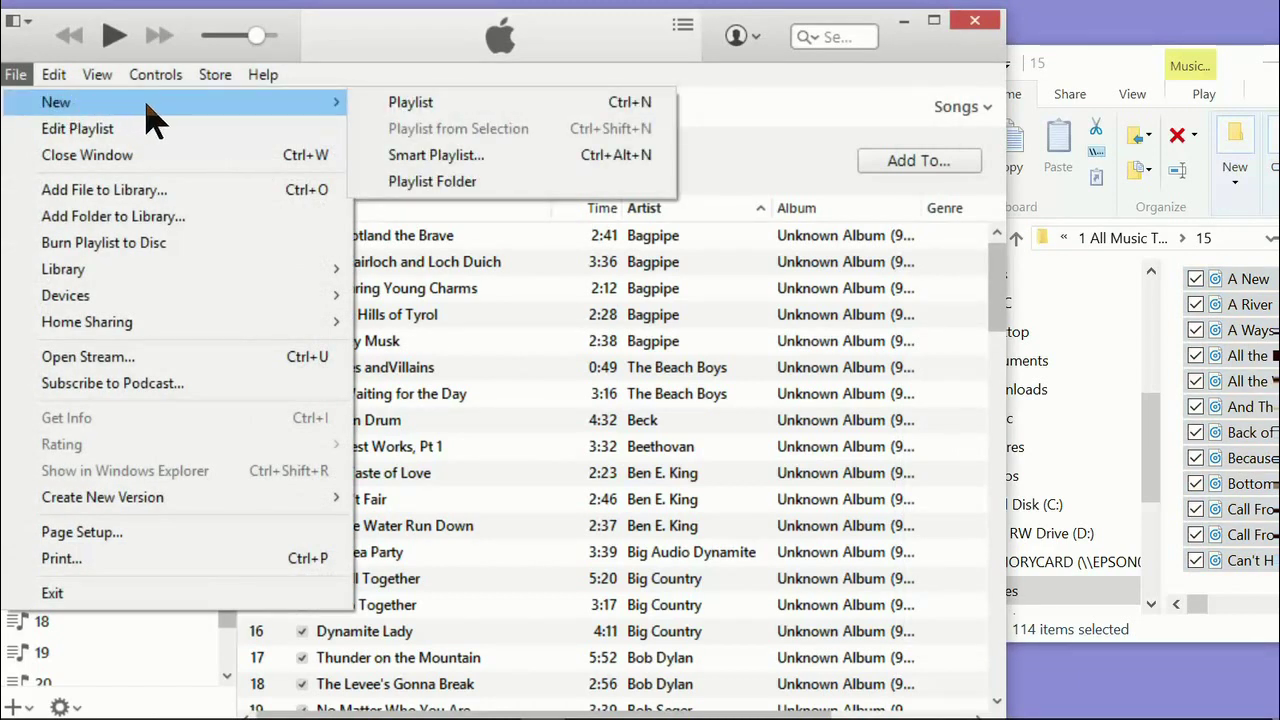
mouse_move(155, 86)
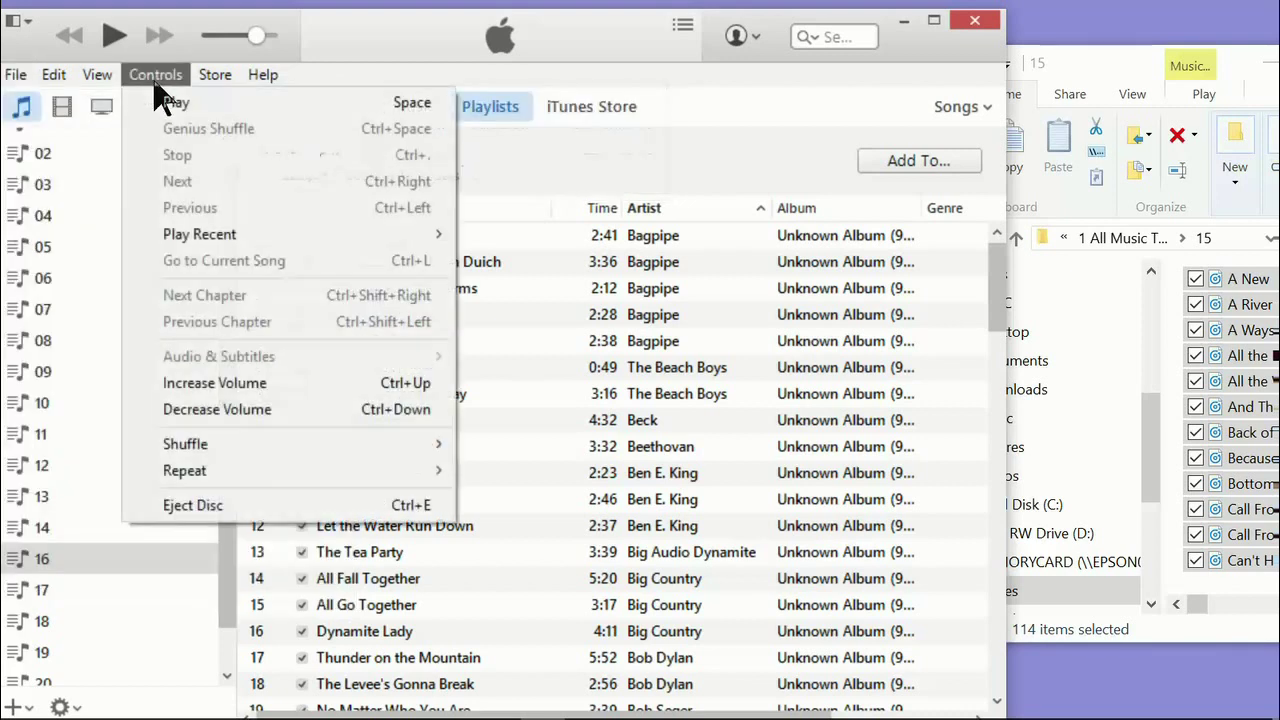
click(20, 78)
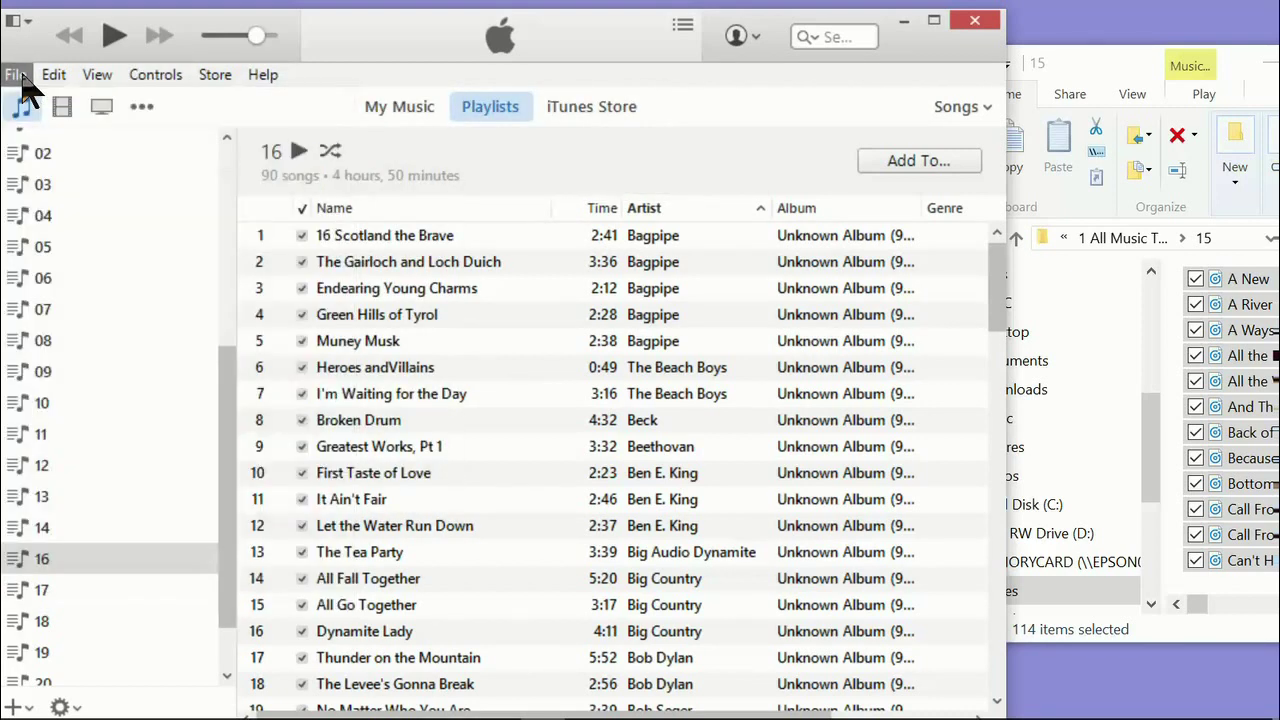
click(20, 78)
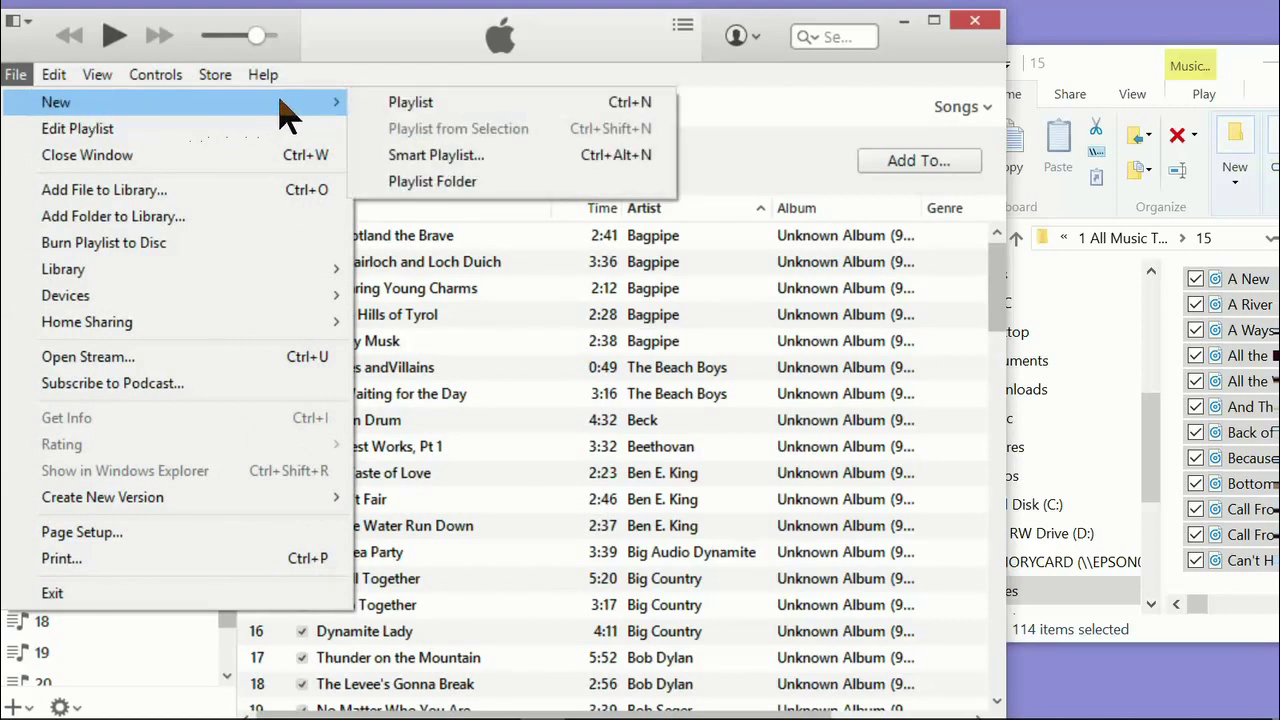
click(410, 104)
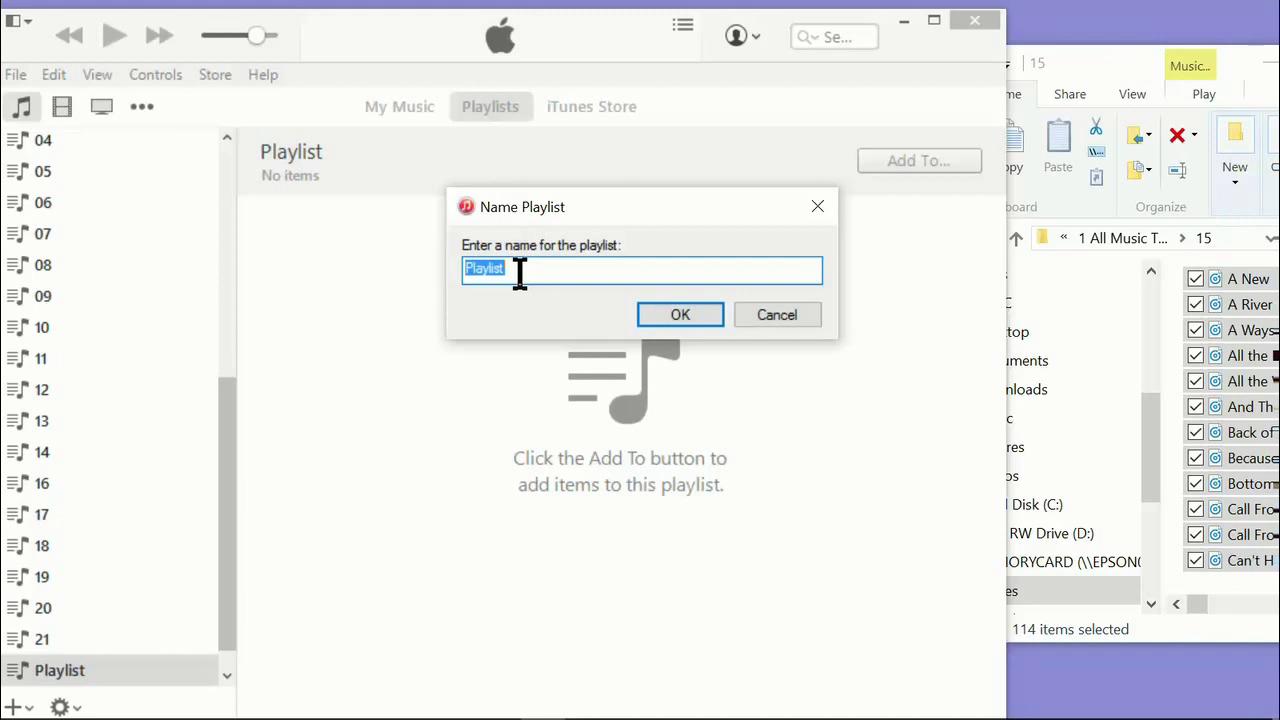
Name the new playlist 15 and confirm it
text(15)
click(680, 316)
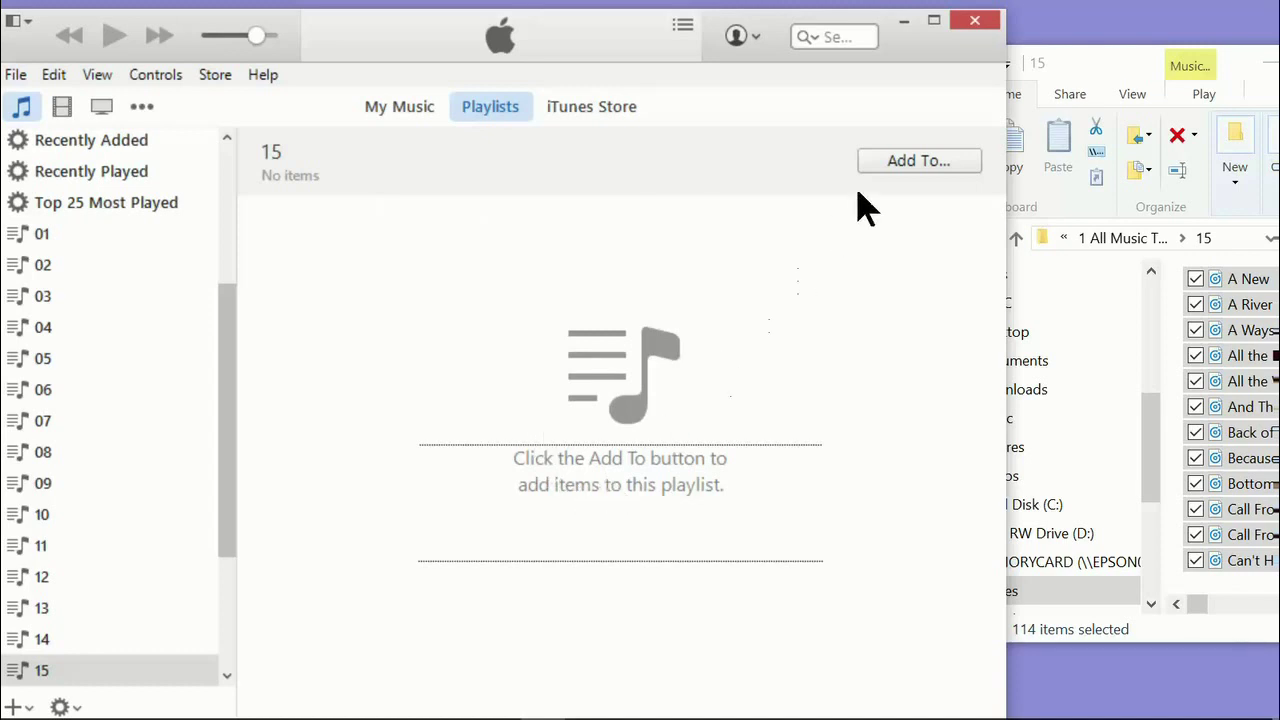
Drag the 114 selected songs into playlist 15, then move All the Way Home to position 3
click(915, 162)
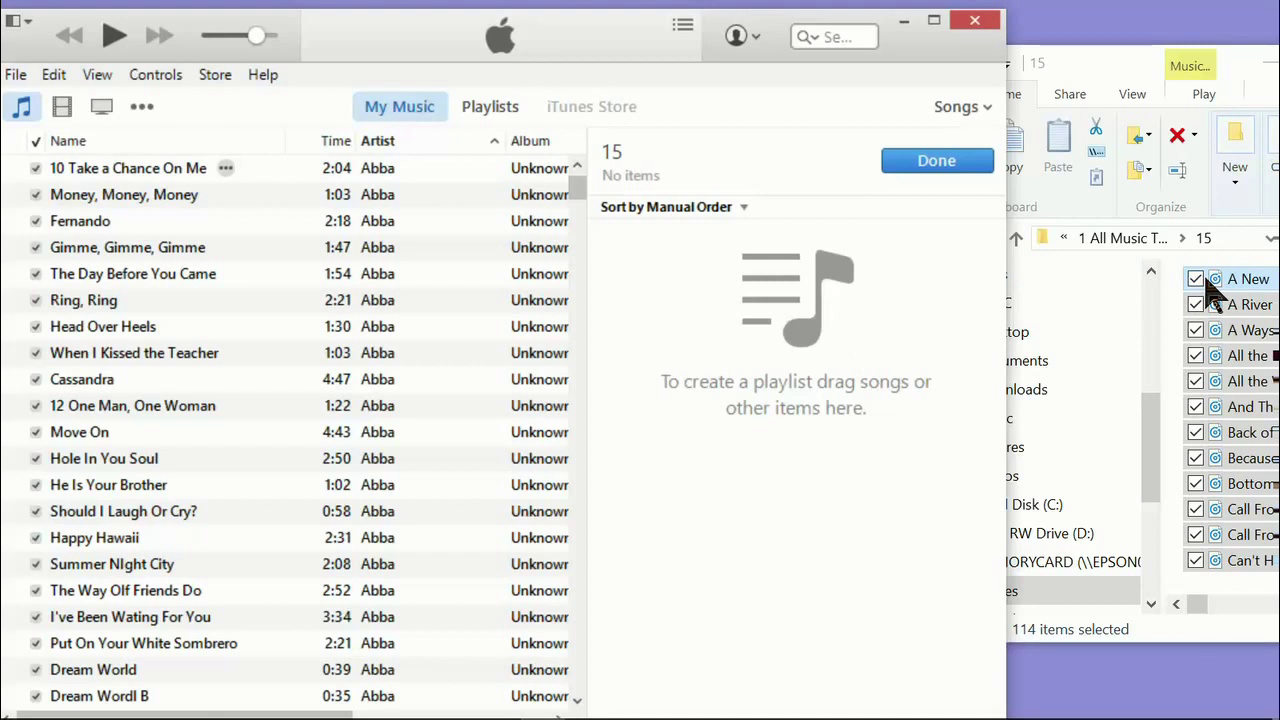
drag(1215, 287, 730, 600)
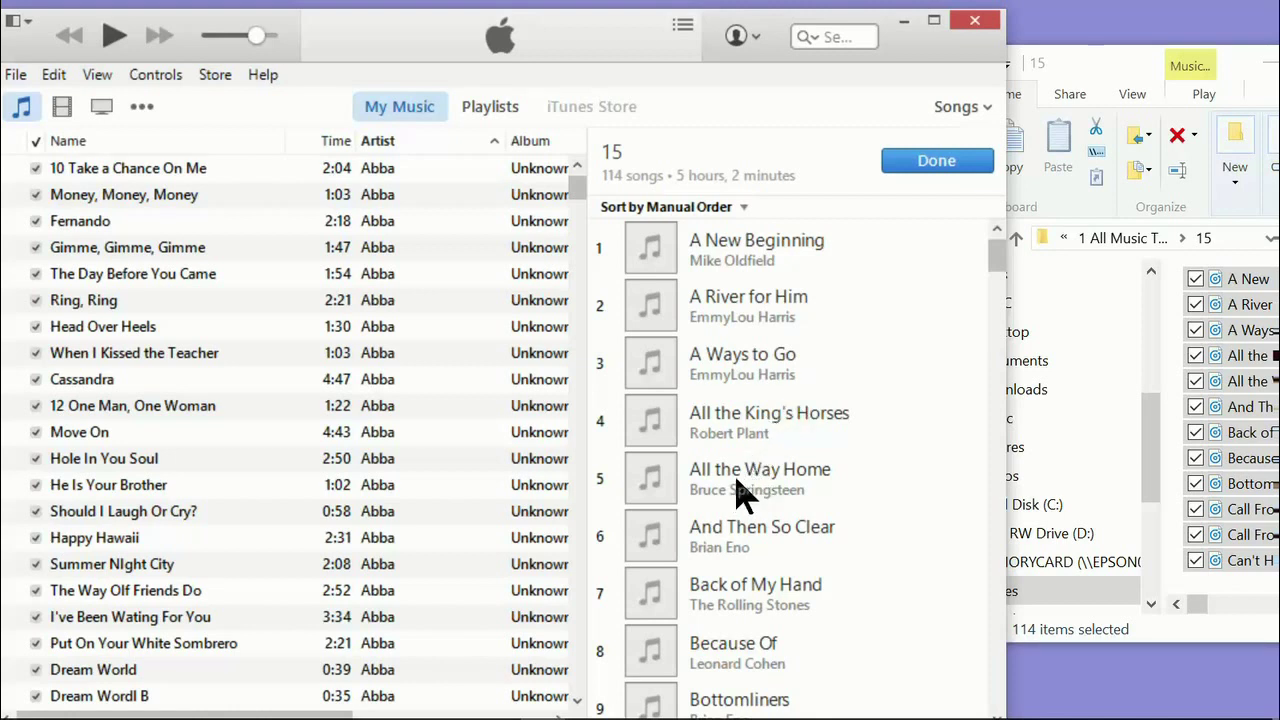
drag(740, 495, 730, 360)
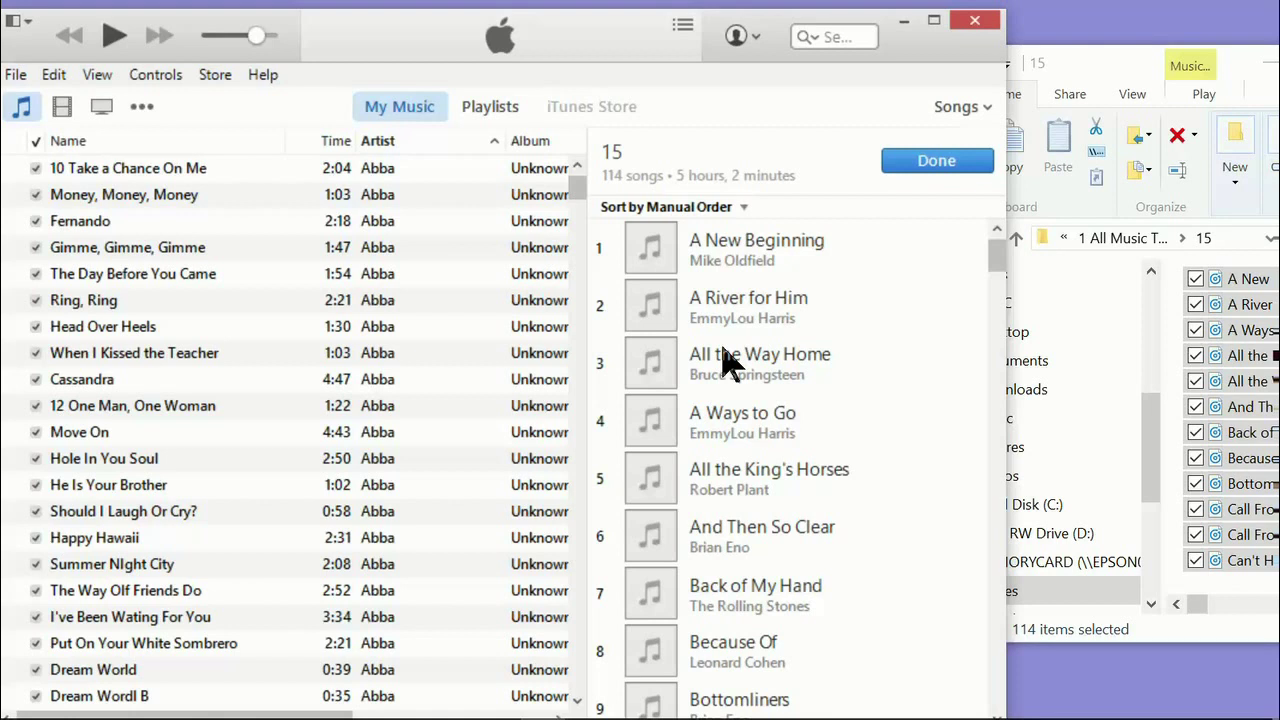
Sort playlist 15 by Artist and finish editing with Done
click(742, 210)
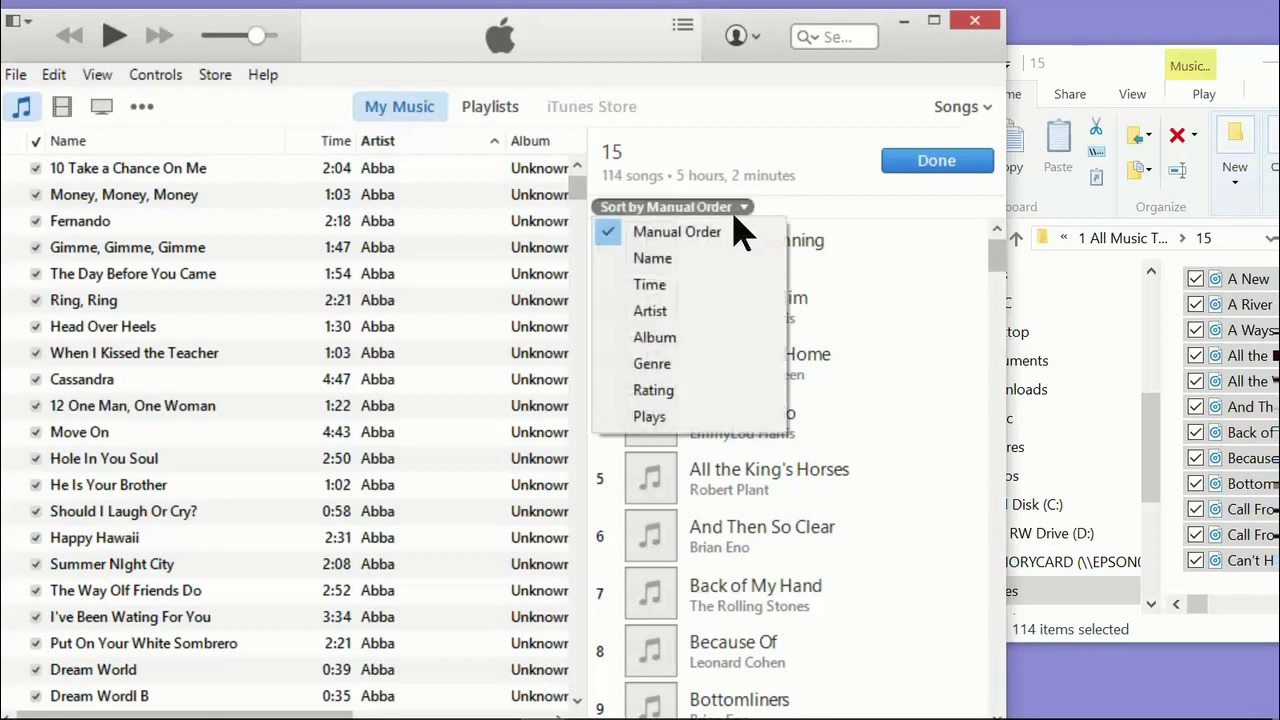
click(685, 320)
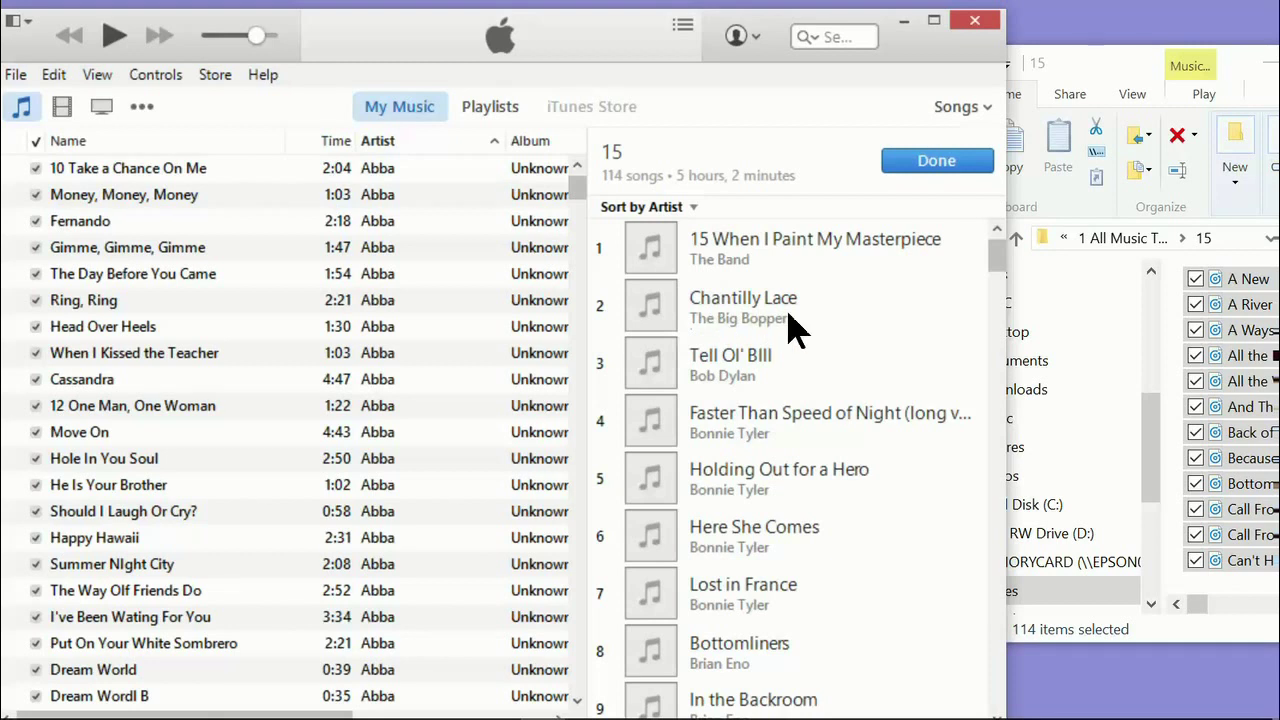
click(930, 170)
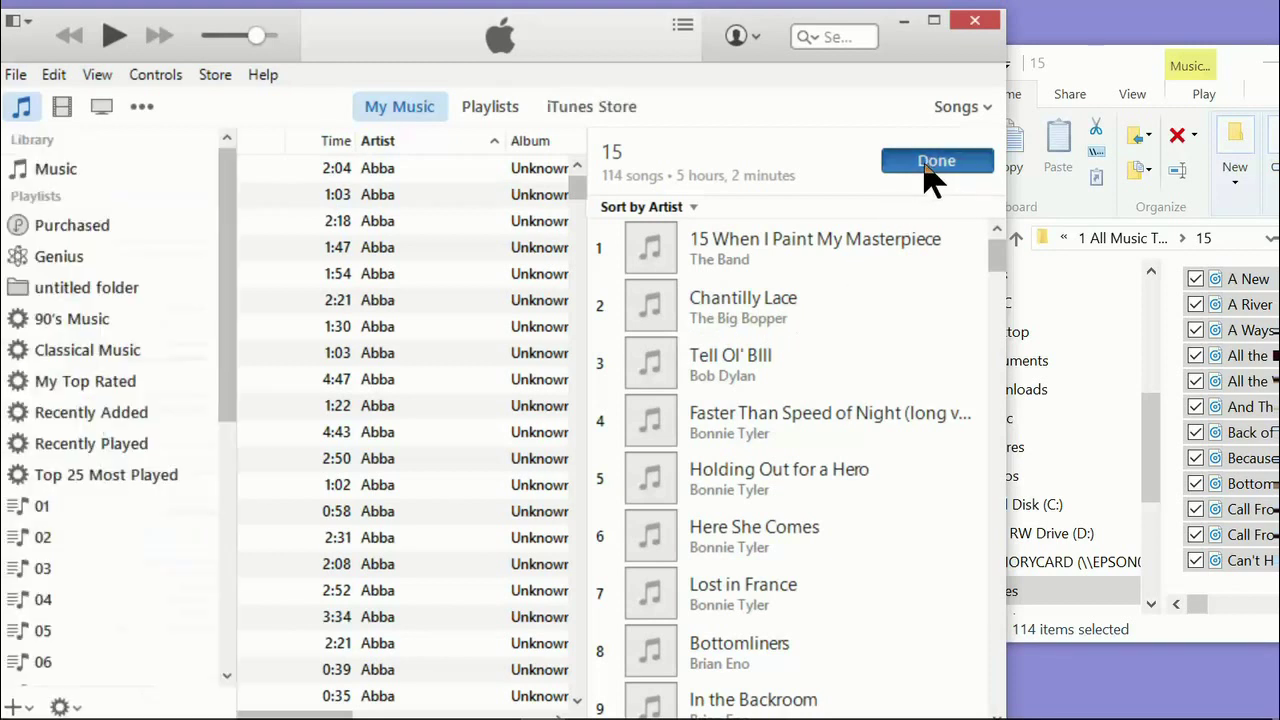
Maximize the iTunes window and select the misspelled track Bottomlliners at position 8
click(936, 22)
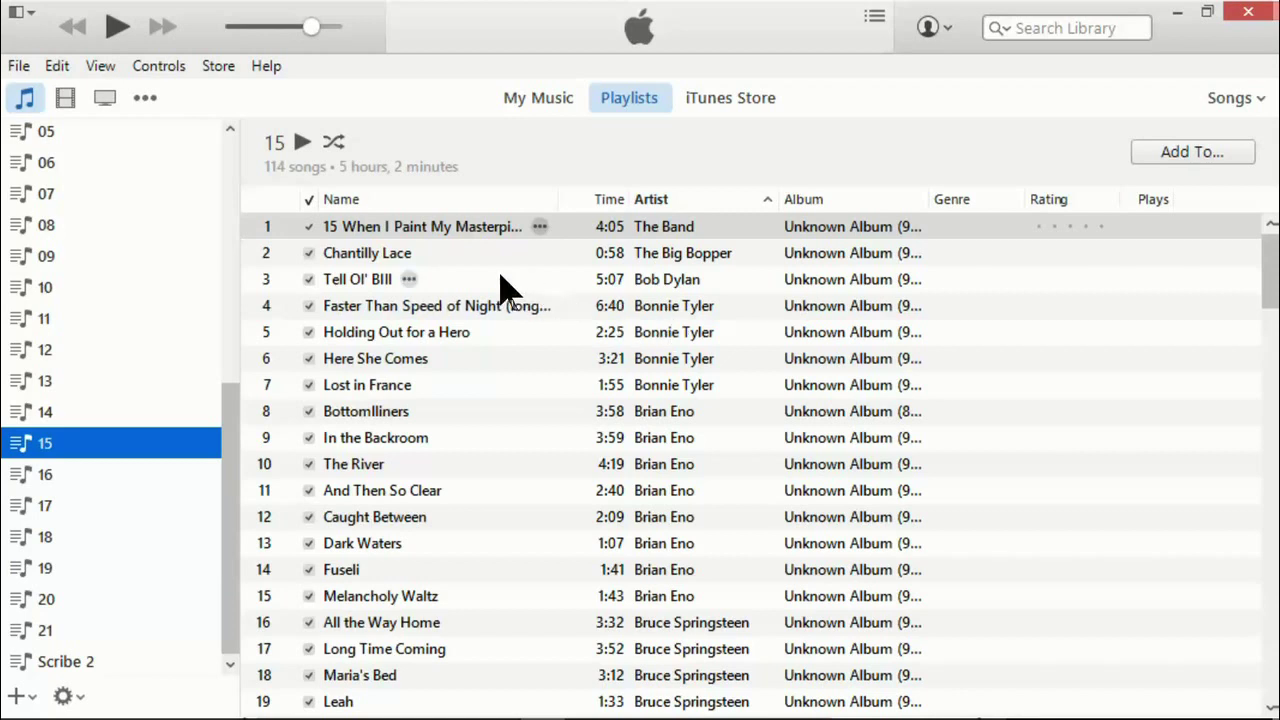
click(384, 417)
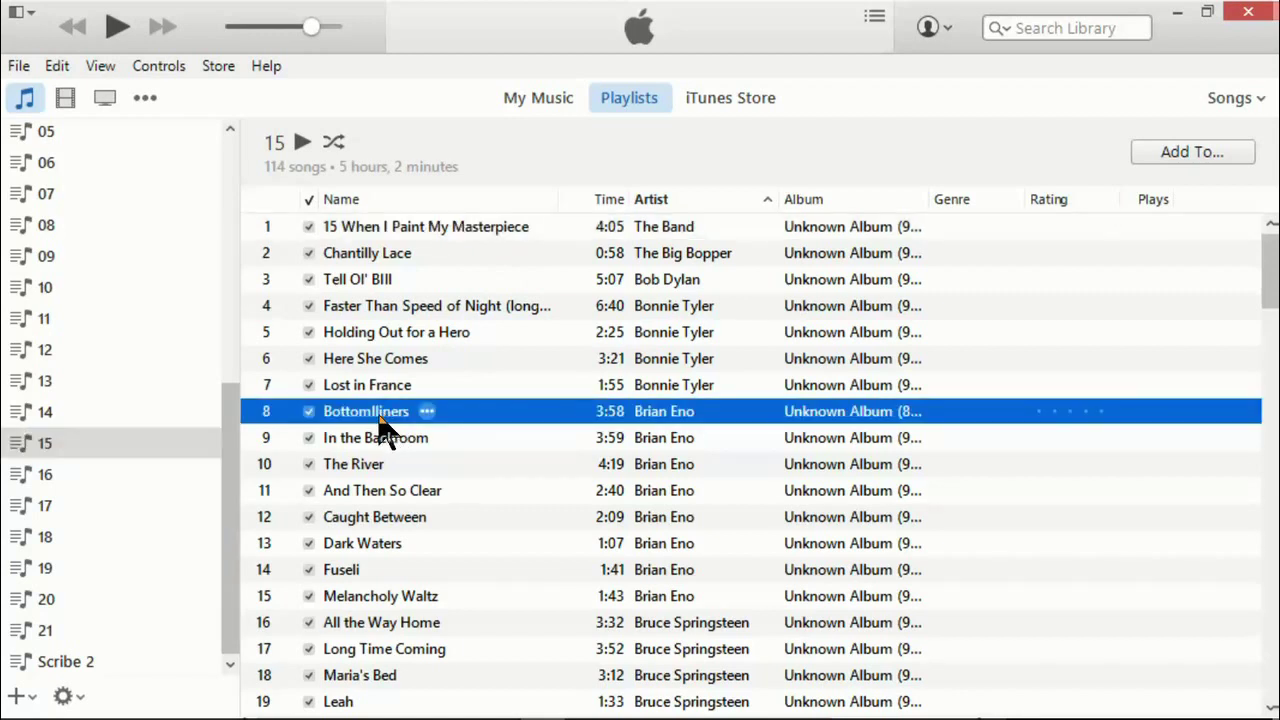
Rename track 8 from Bottomlliners to Bottomliners in Get Info by deleting the extra 'l'
right_click(957, 422)
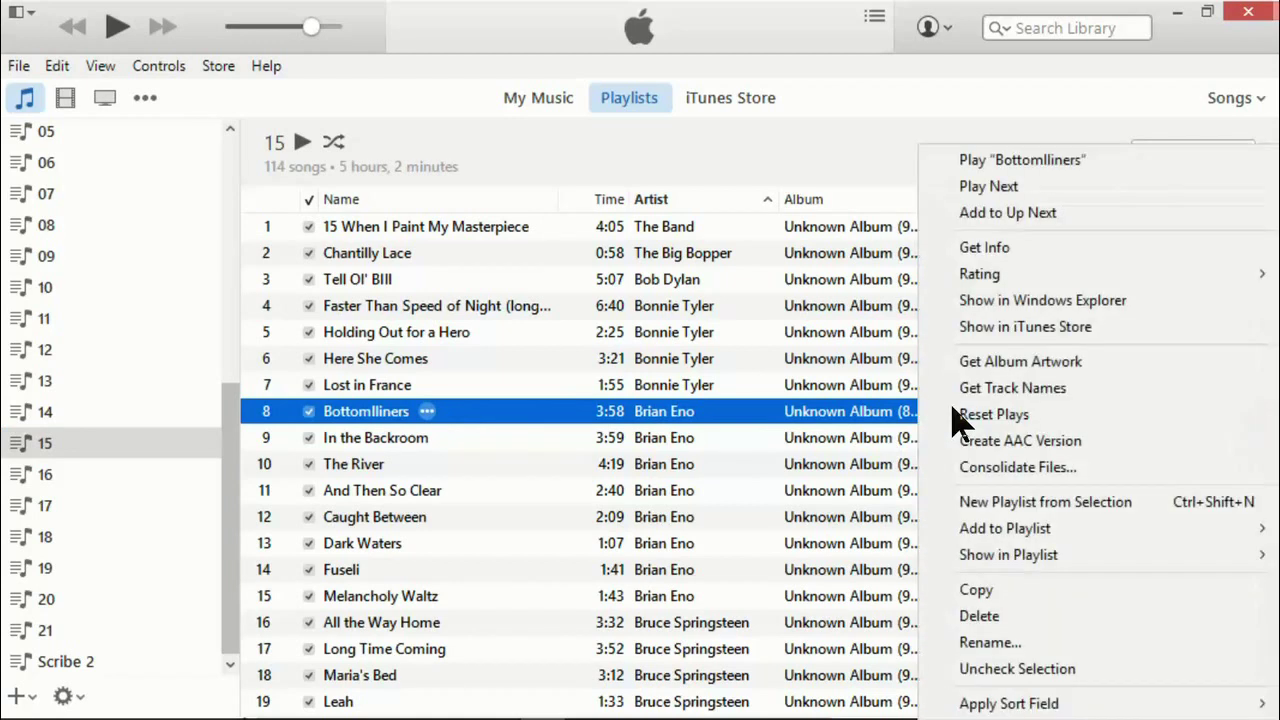
click(988, 250)
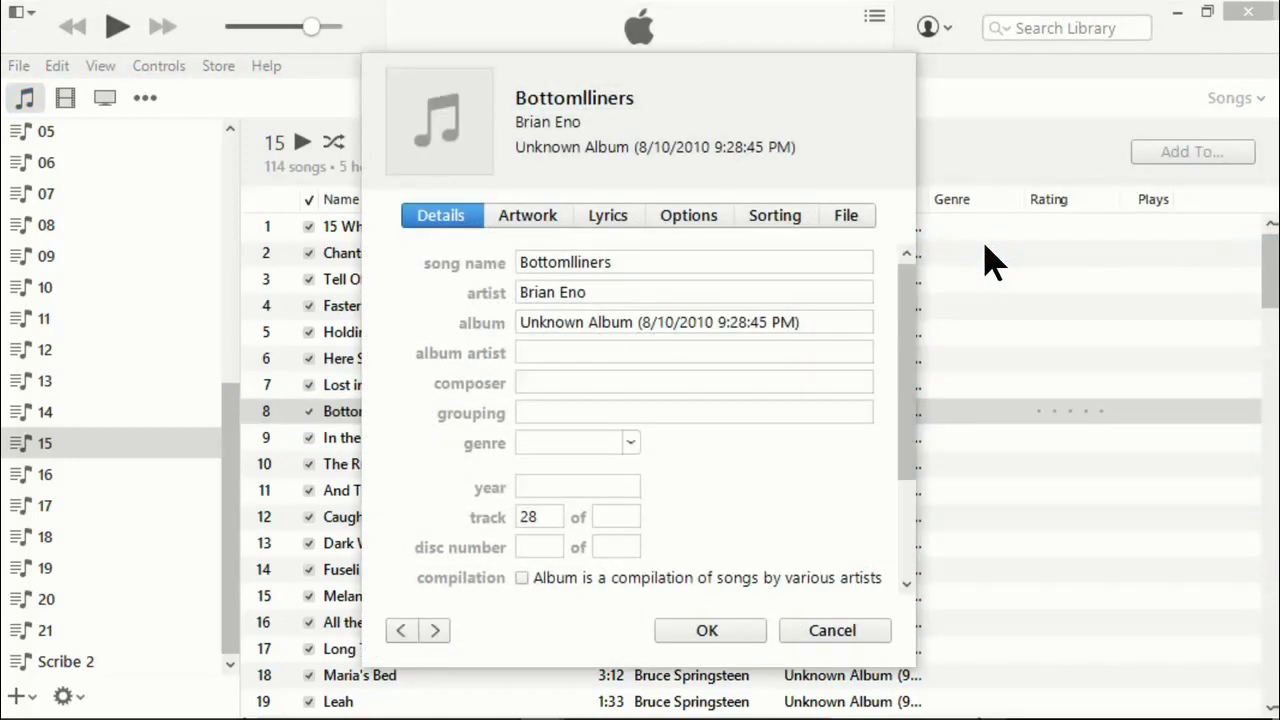
click(663, 262)
key(Left)
key(Left)
key(Left)
key(Left)
key(Left)
key(Left)
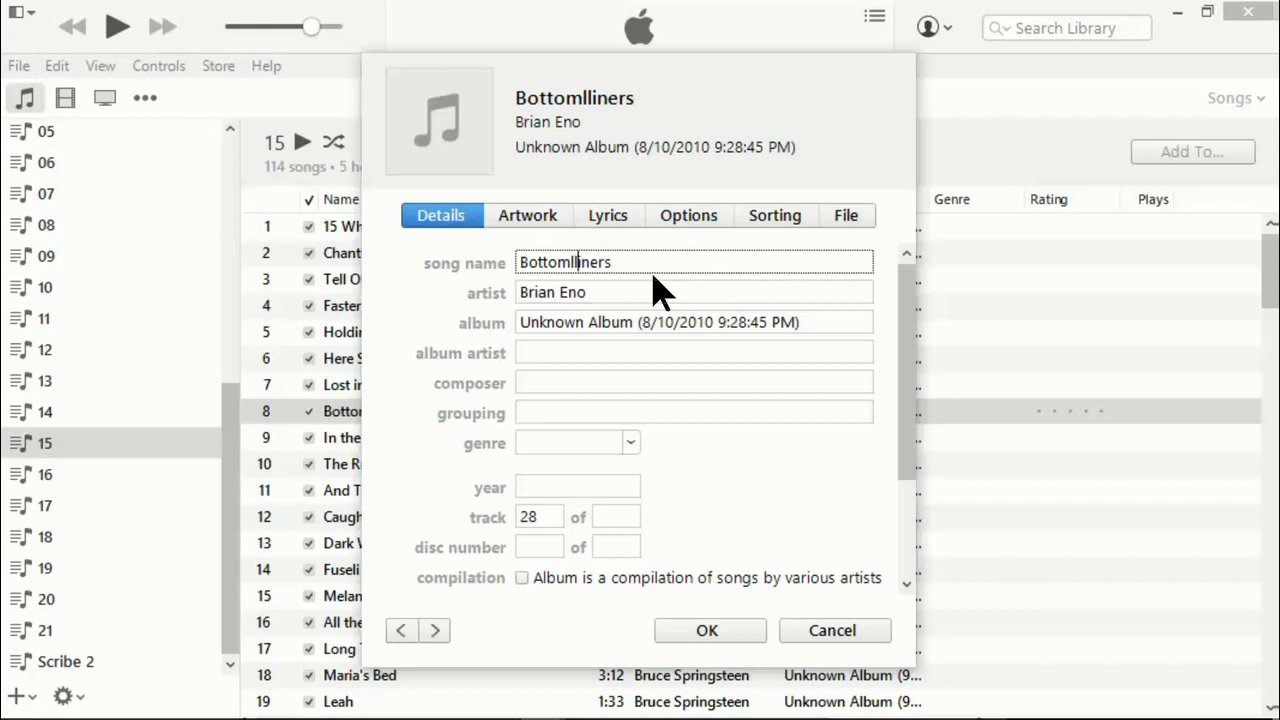
key(Delete)
click(812, 318)
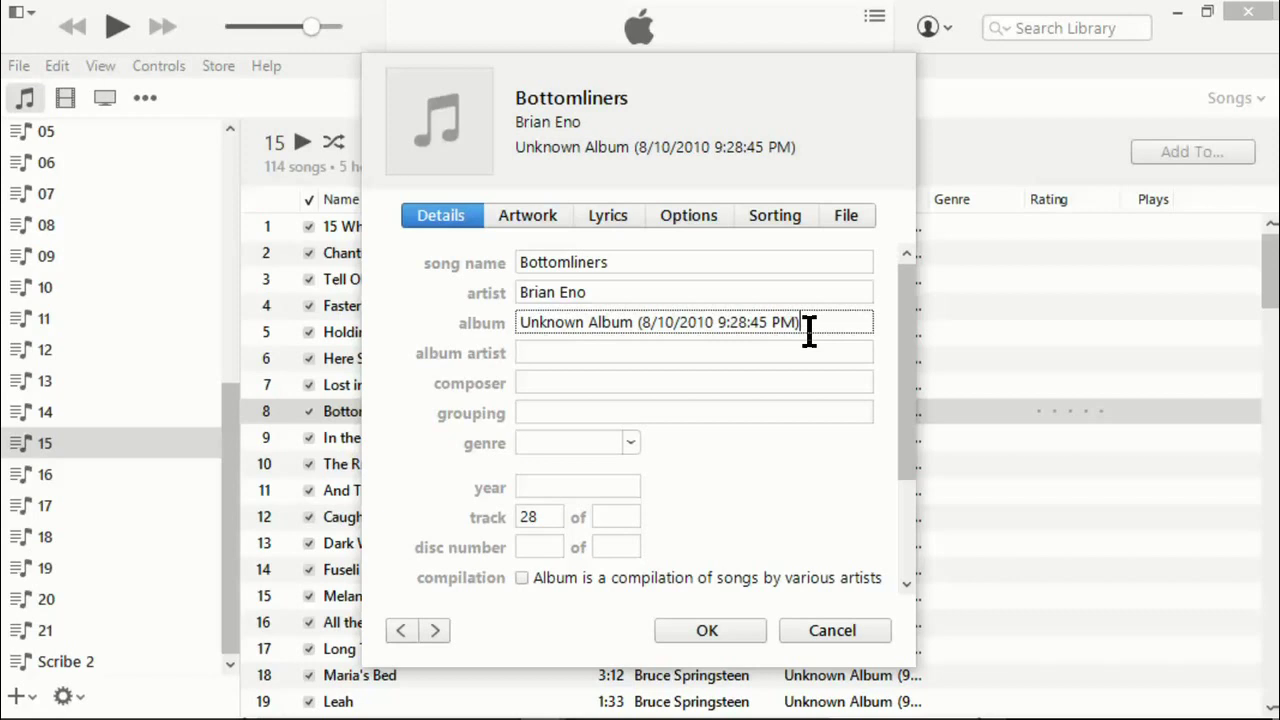
click(714, 632)
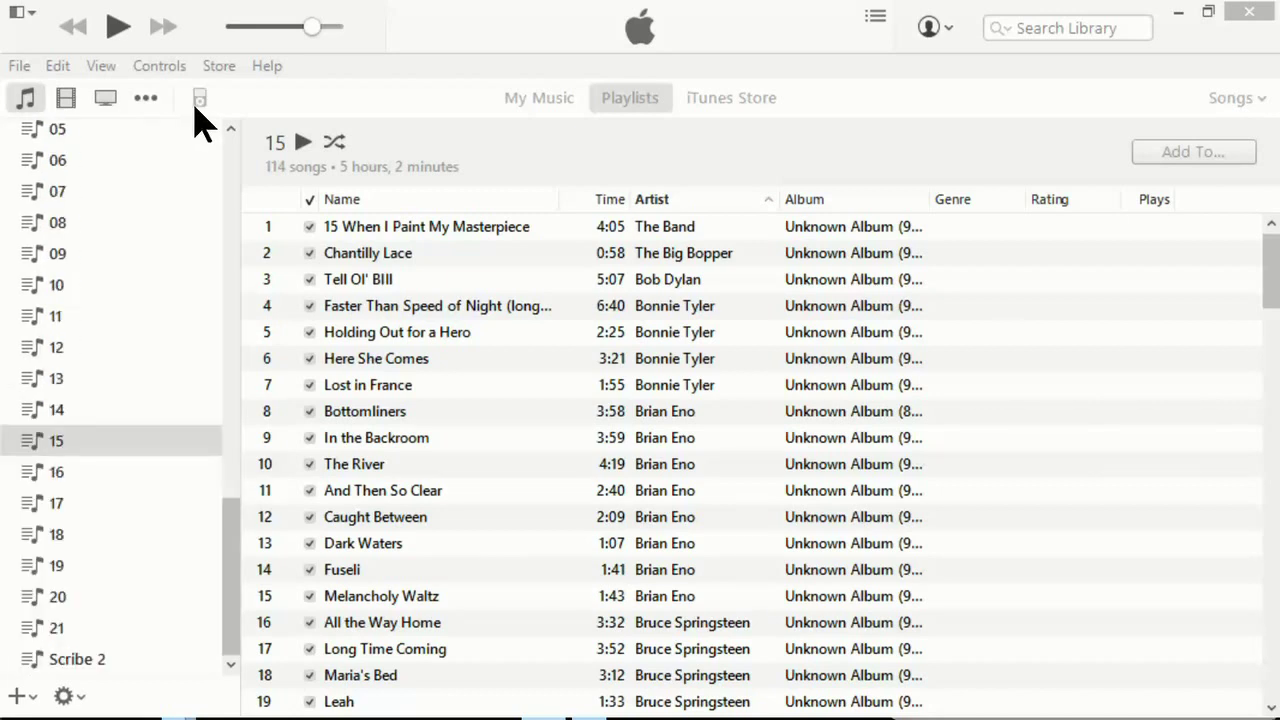
Tick playlist 15 in the iPod's Music sync settings, bringing the total to 2206 songs
click(200, 100)
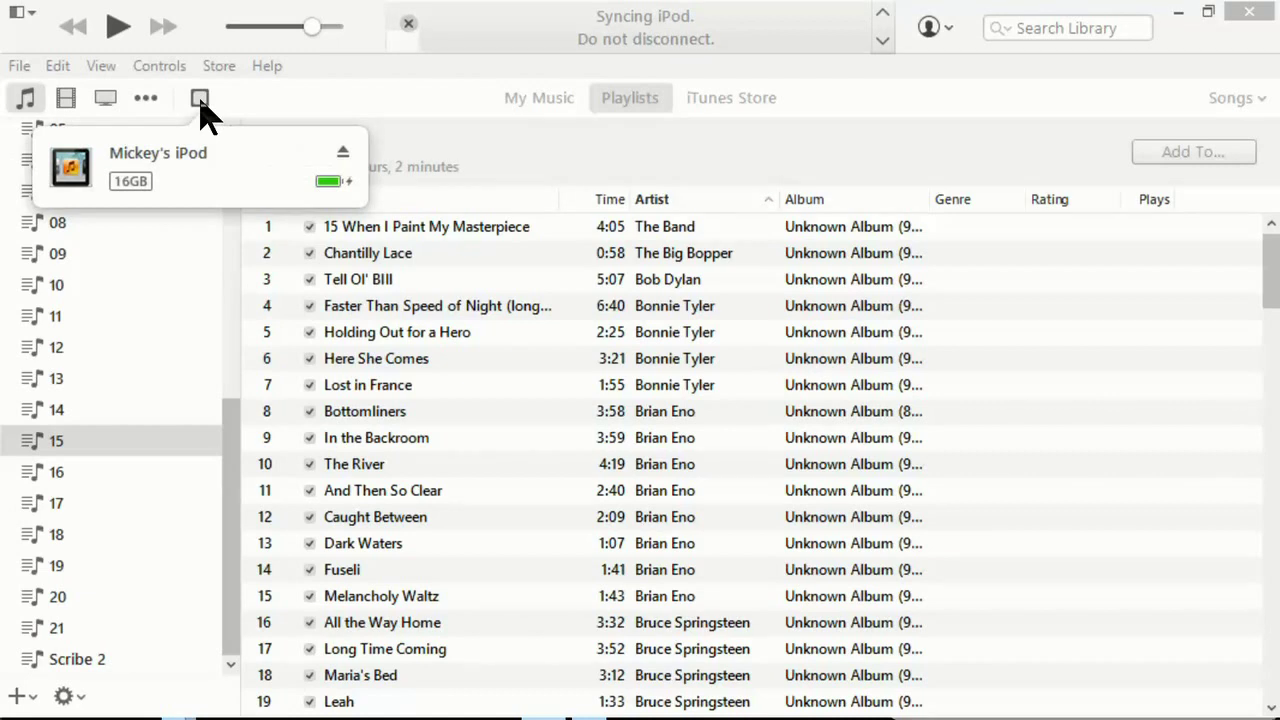
click(200, 100)
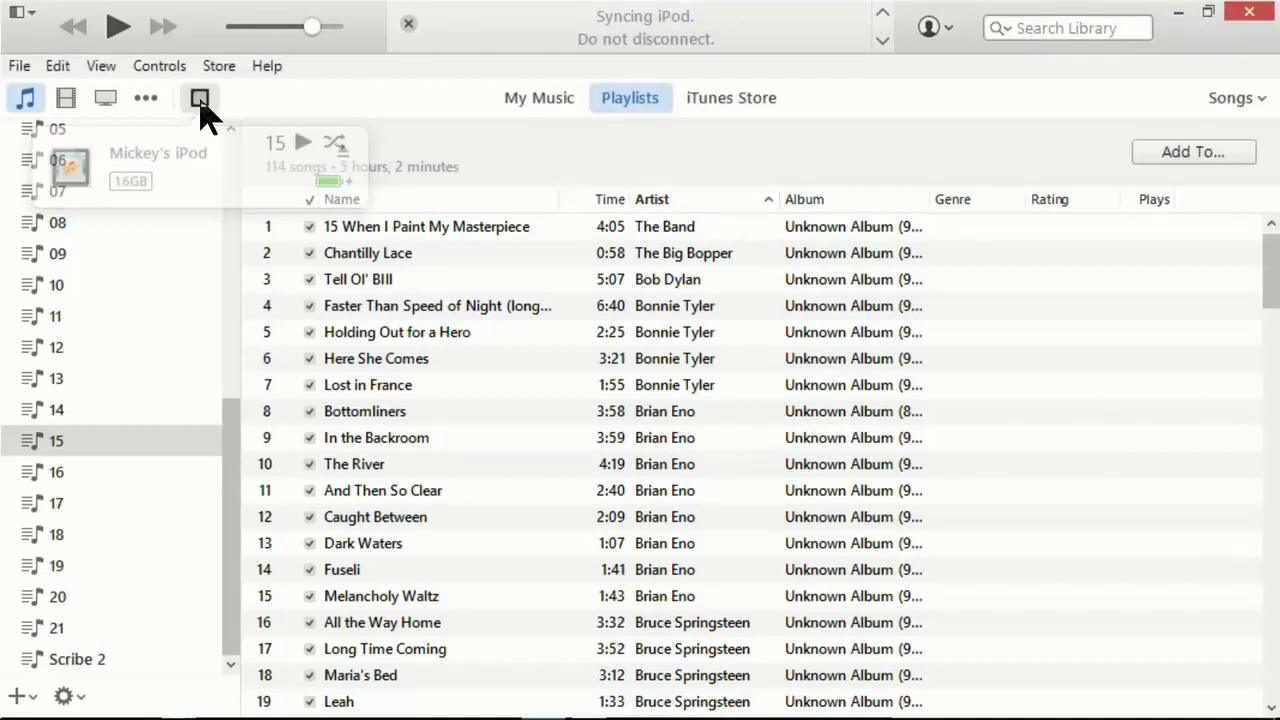
click(205, 112)
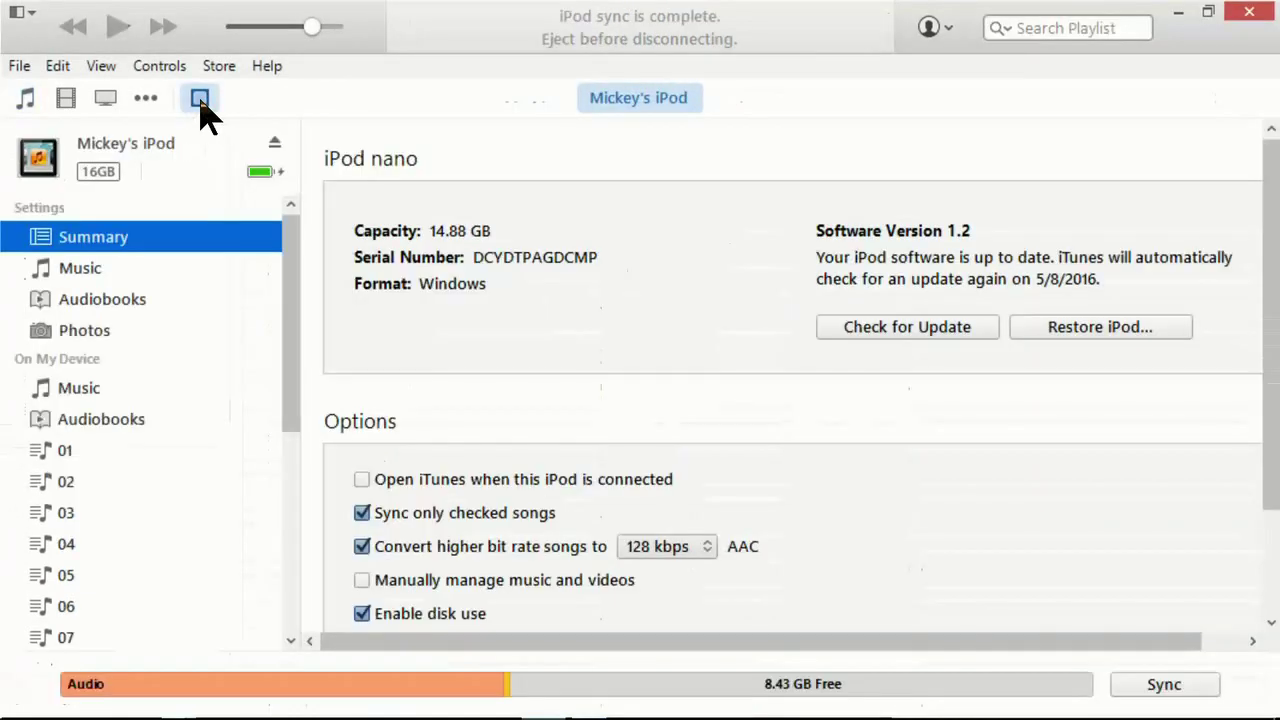
click(86, 276)
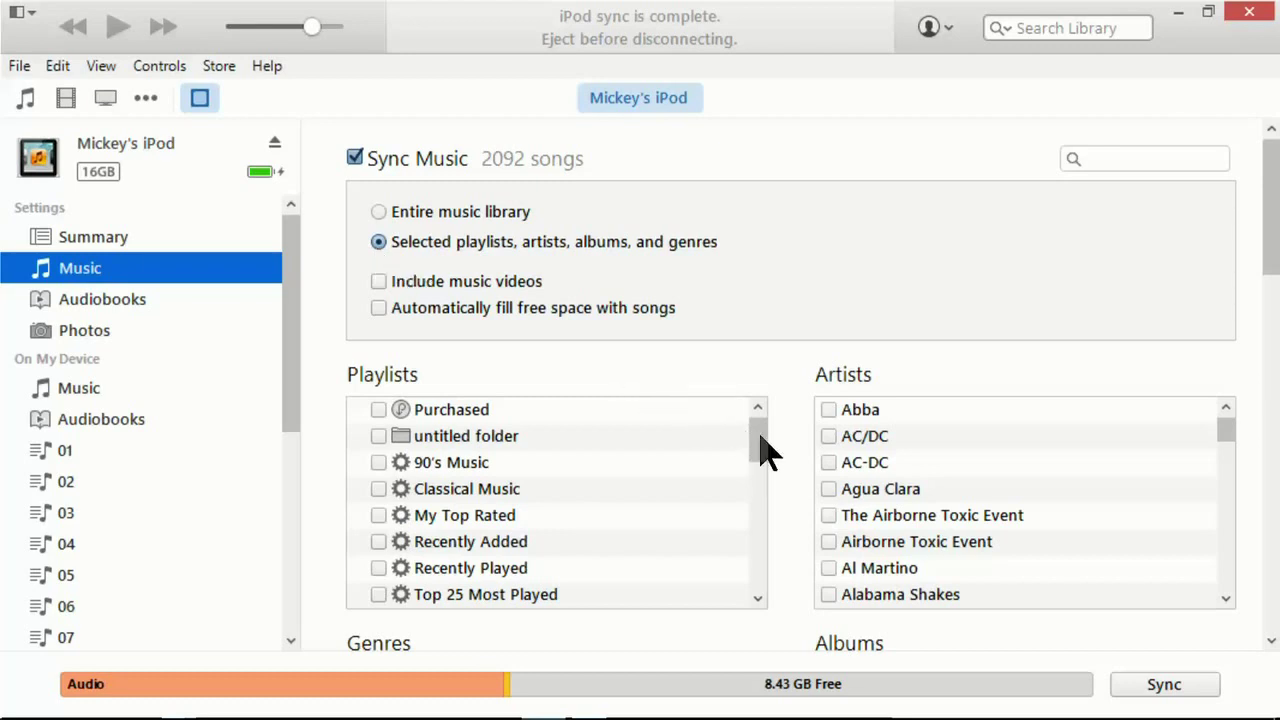
drag(765, 452, 766, 566)
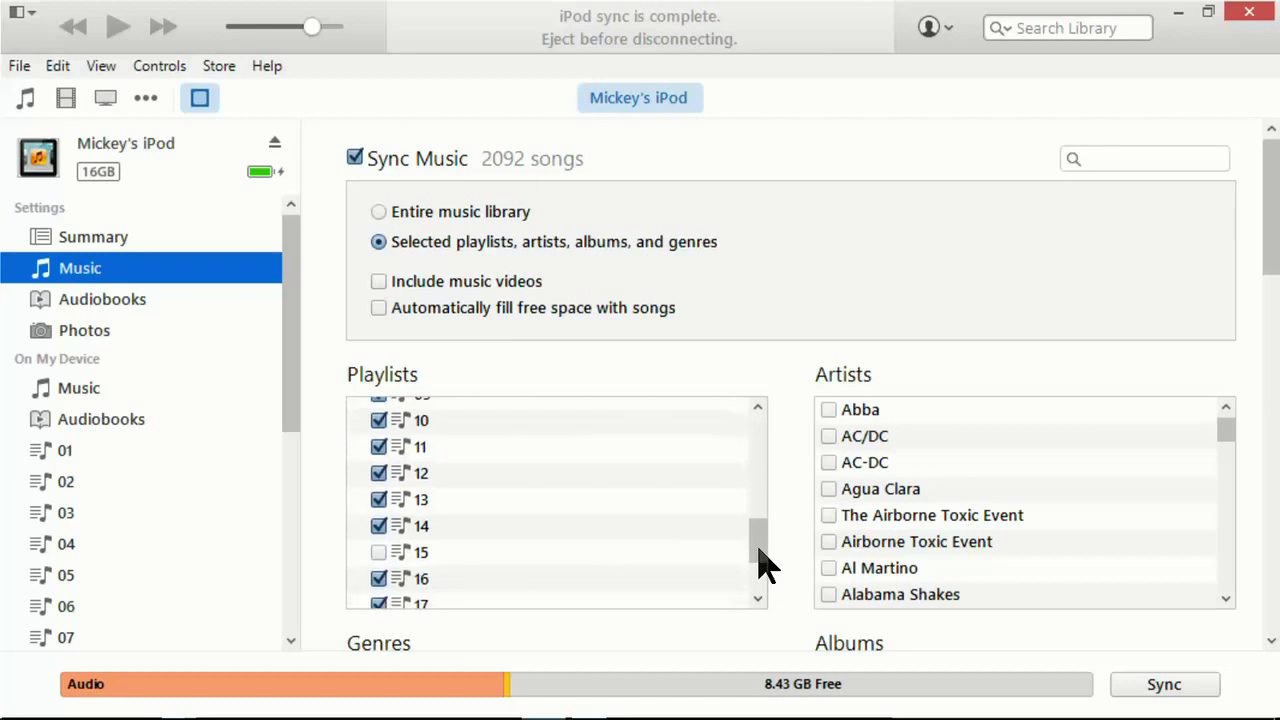
click(379, 553)
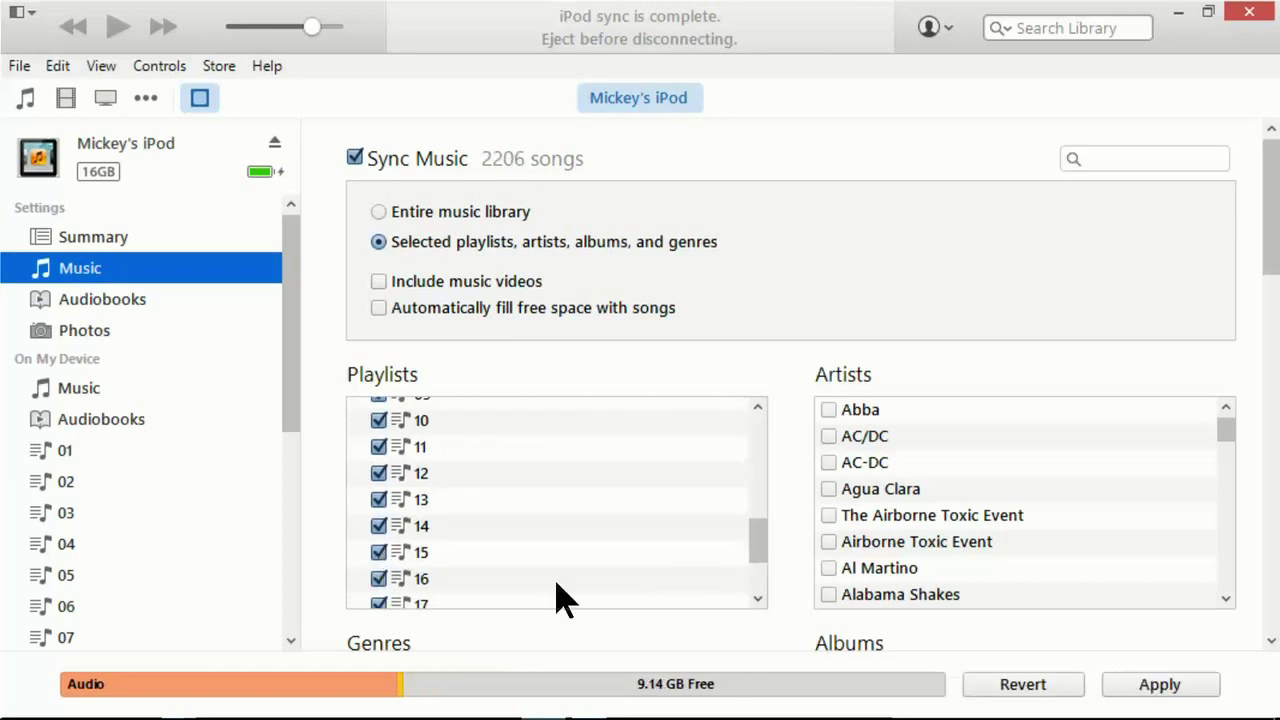
Apply the sync so playlist 15's 114 songs copy to the iPod, then eject it
click(1166, 690)
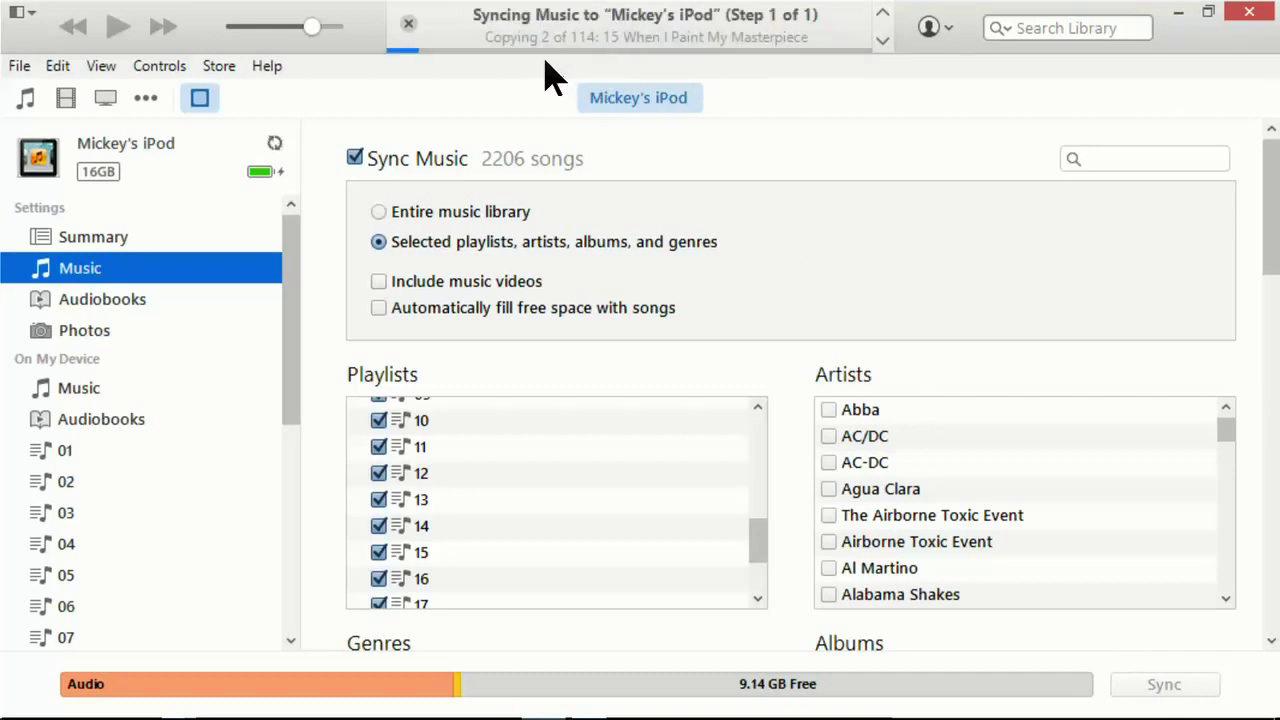
click(278, 146)
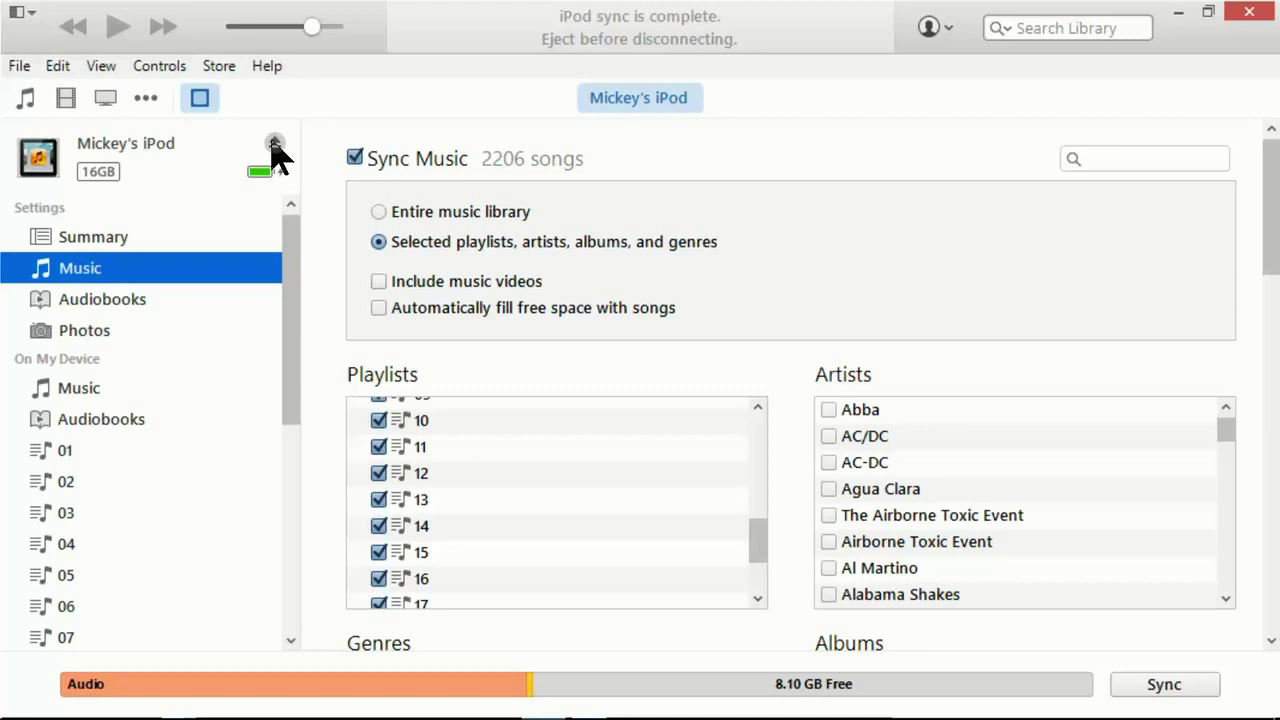
click(274, 145)
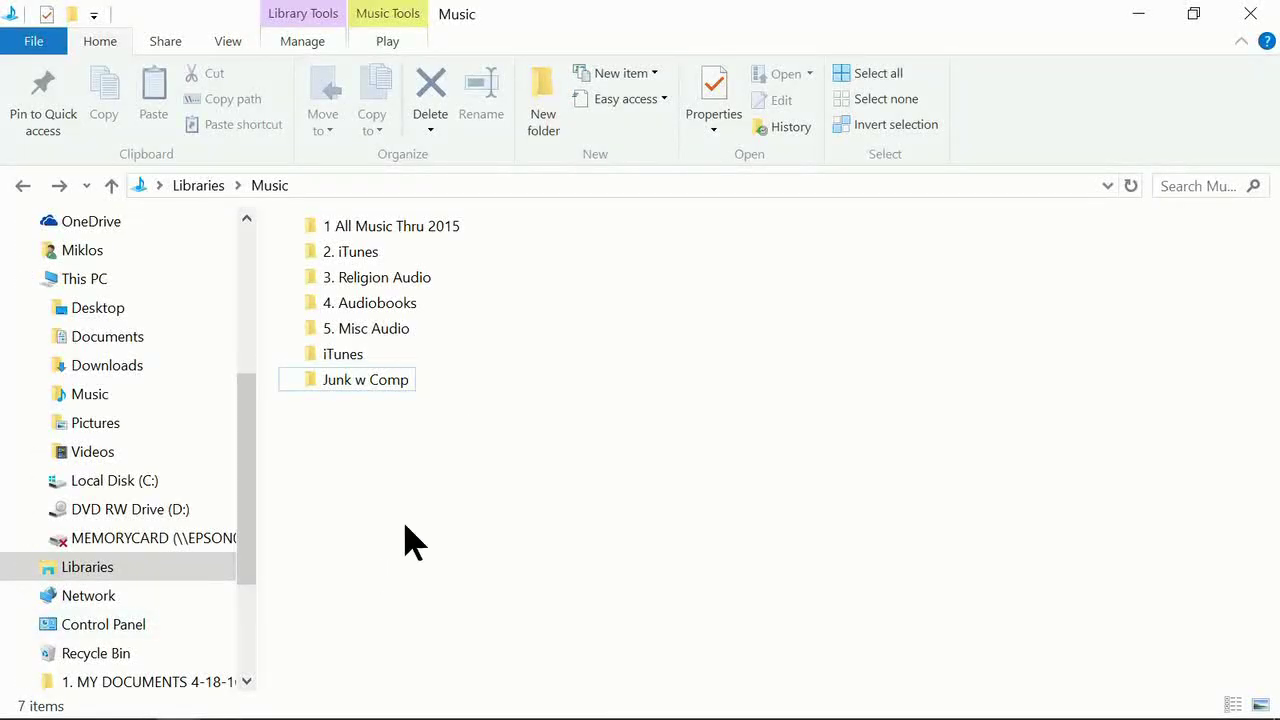
mouse_move(415, 238)
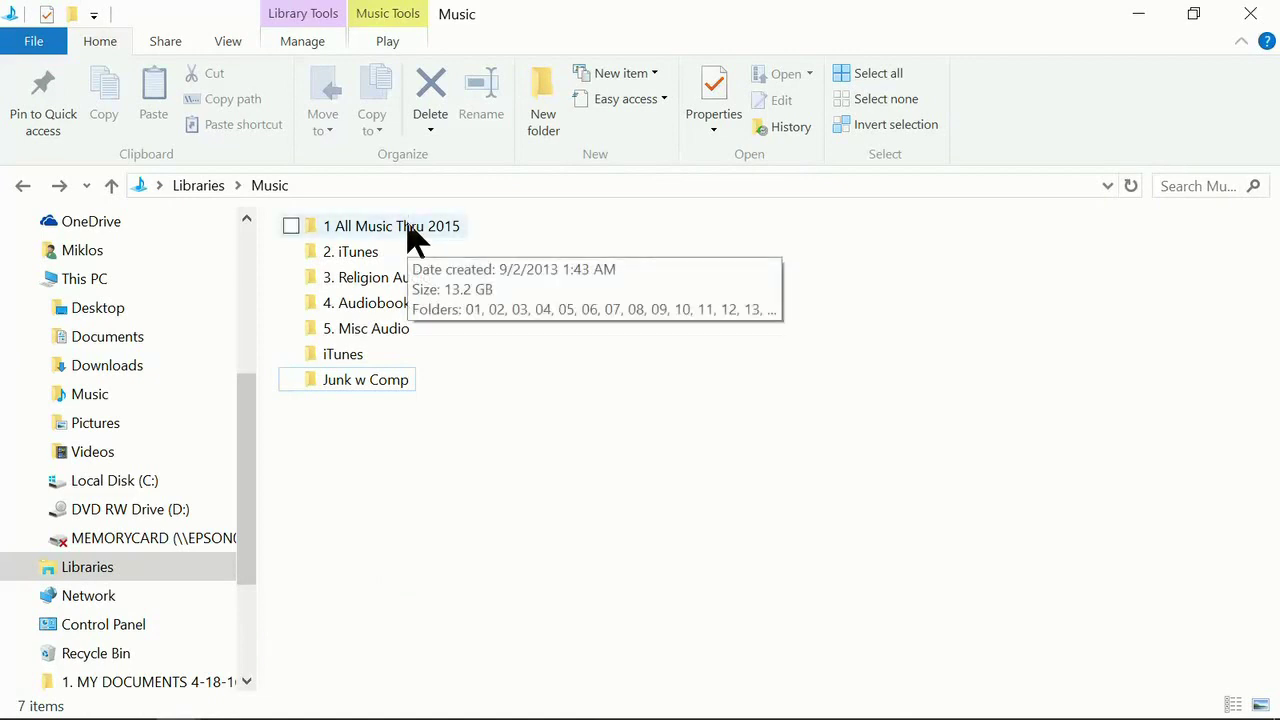